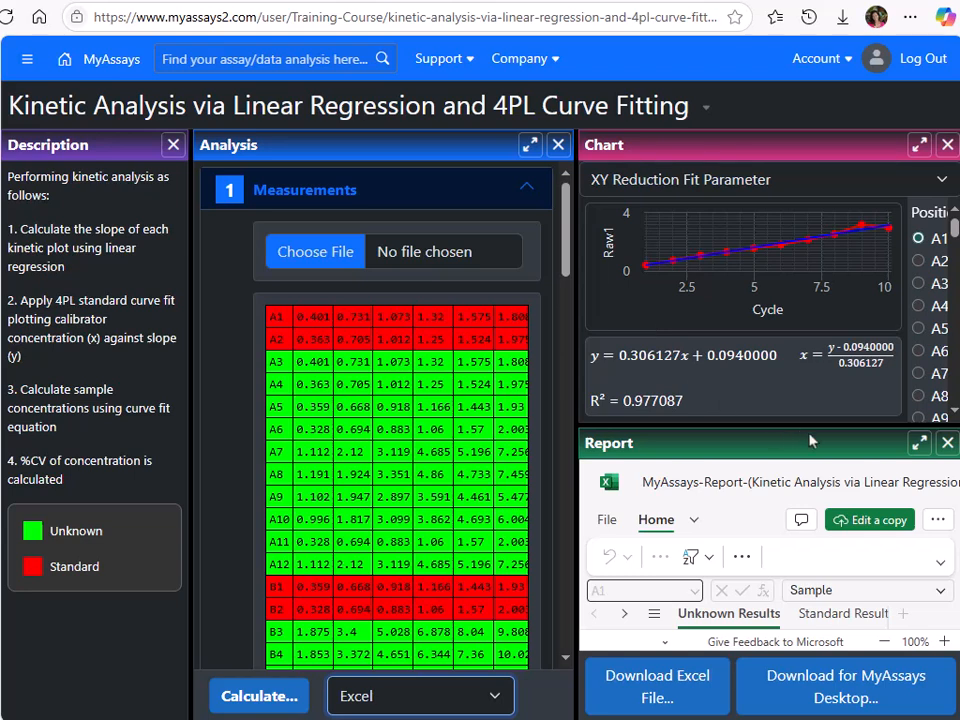
- Enlarge the Excel report, view its Standard Results and Fit Details sheets, and restore the report to its normal size
click(918, 443)
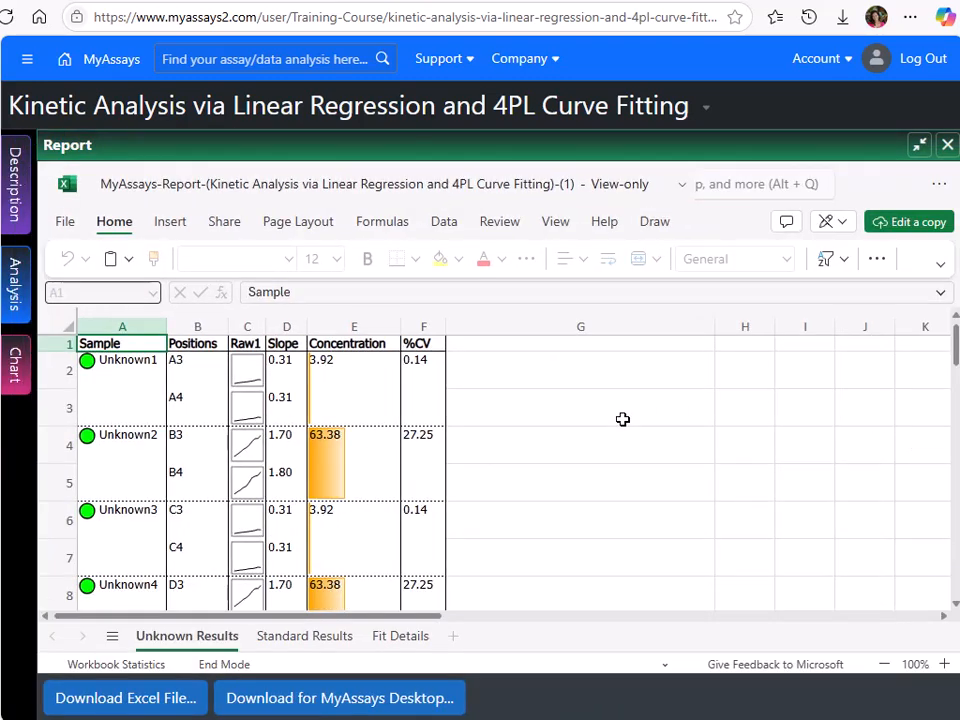
click(321, 634)
click(401, 640)
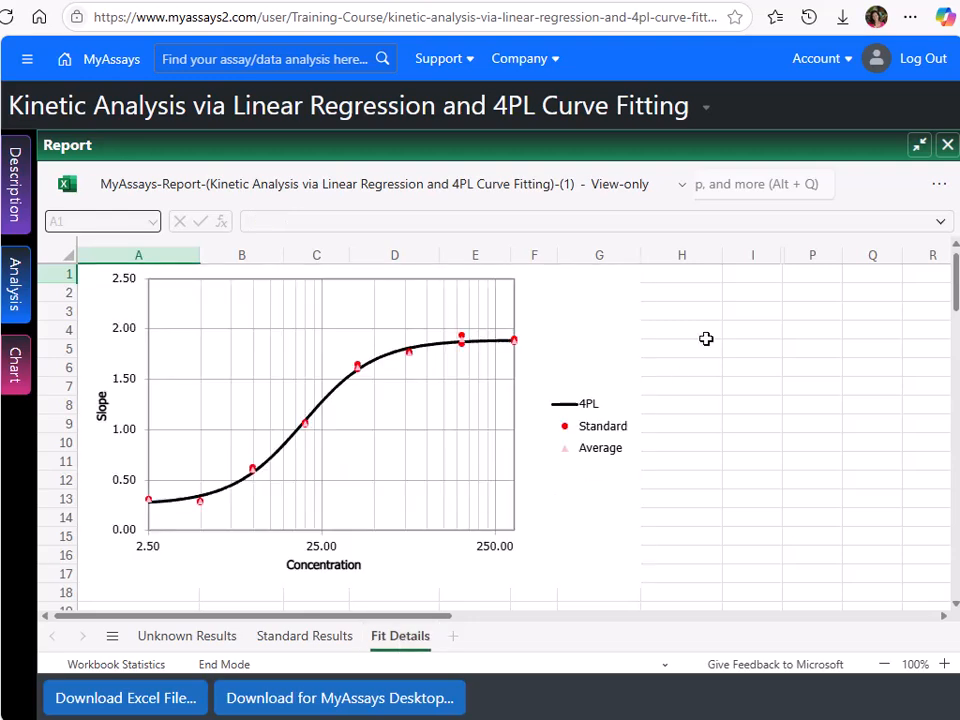
click(924, 148)
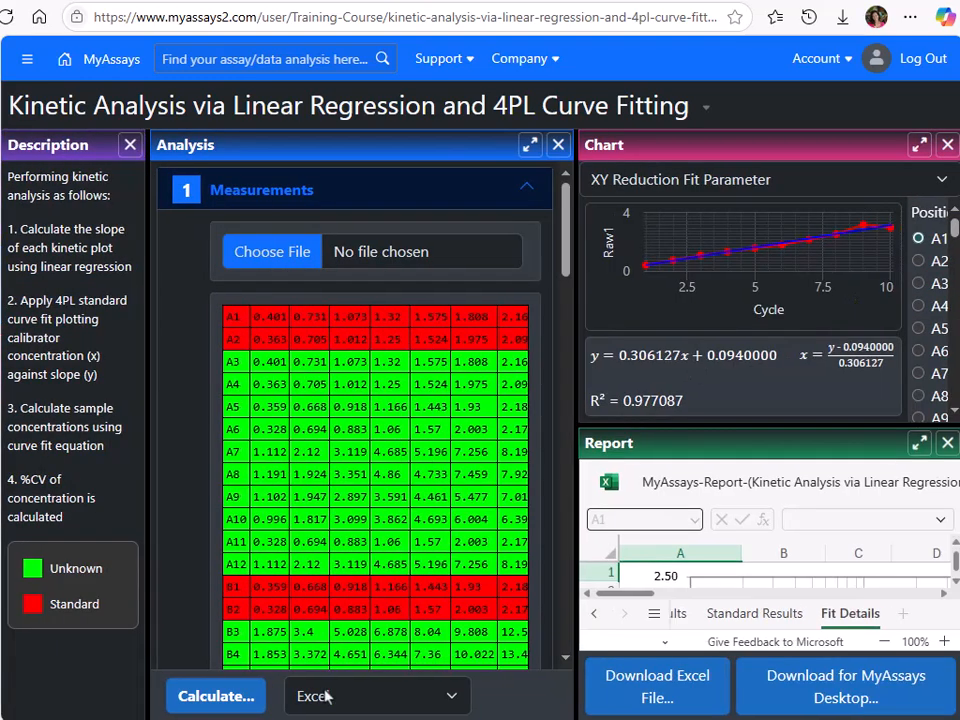
- Set the report type to PDF and recalculate the analysis
click(326, 697)
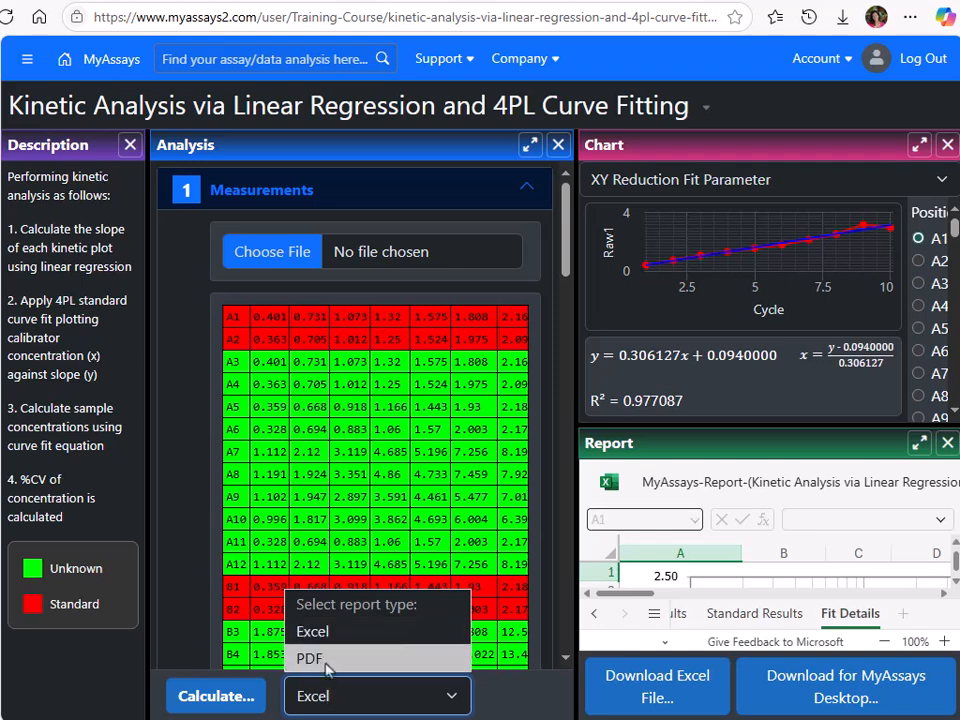
click(326, 660)
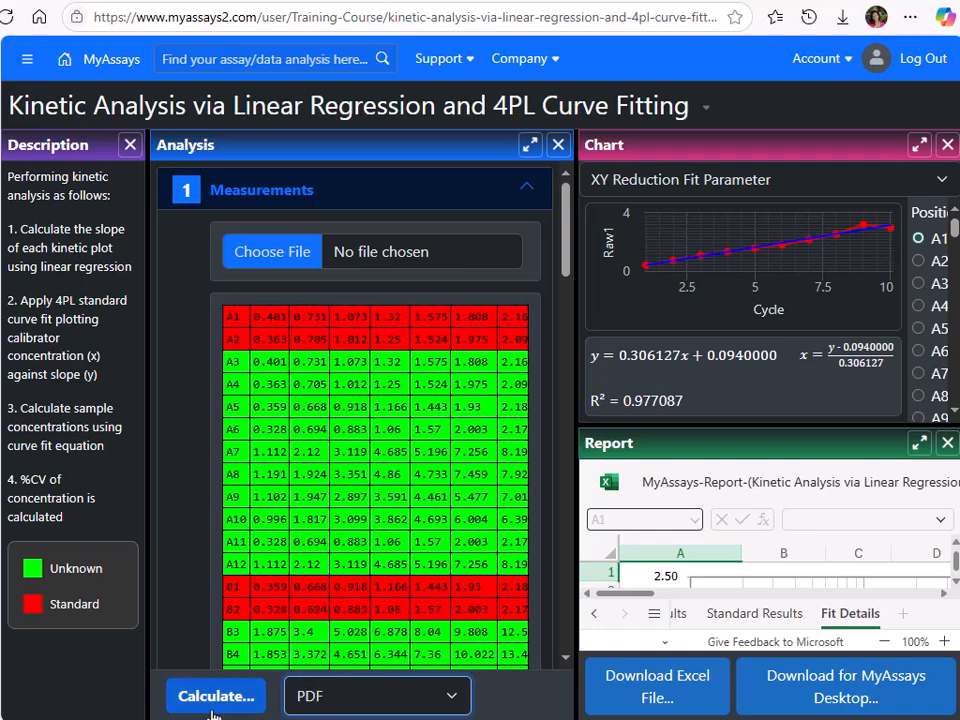
click(225, 699)
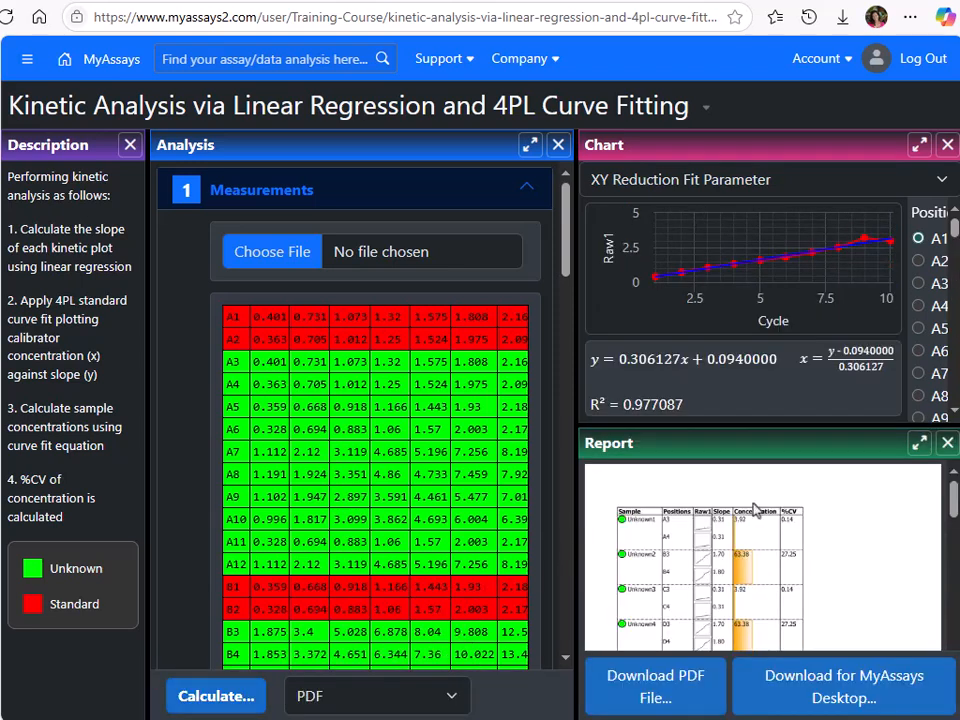
- Enlarge the PDF report, examine how its tables are laid out across all pages, and restore its normal size
click(916, 445)
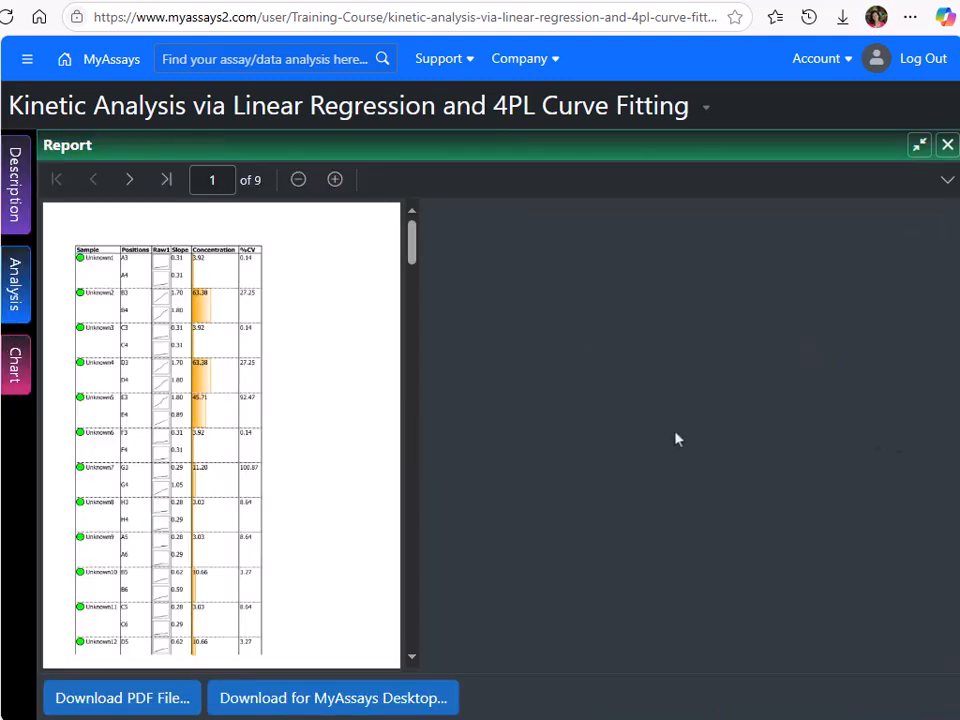
scroll(636, 441, down, 8)
scroll(640, 443, down, 15)
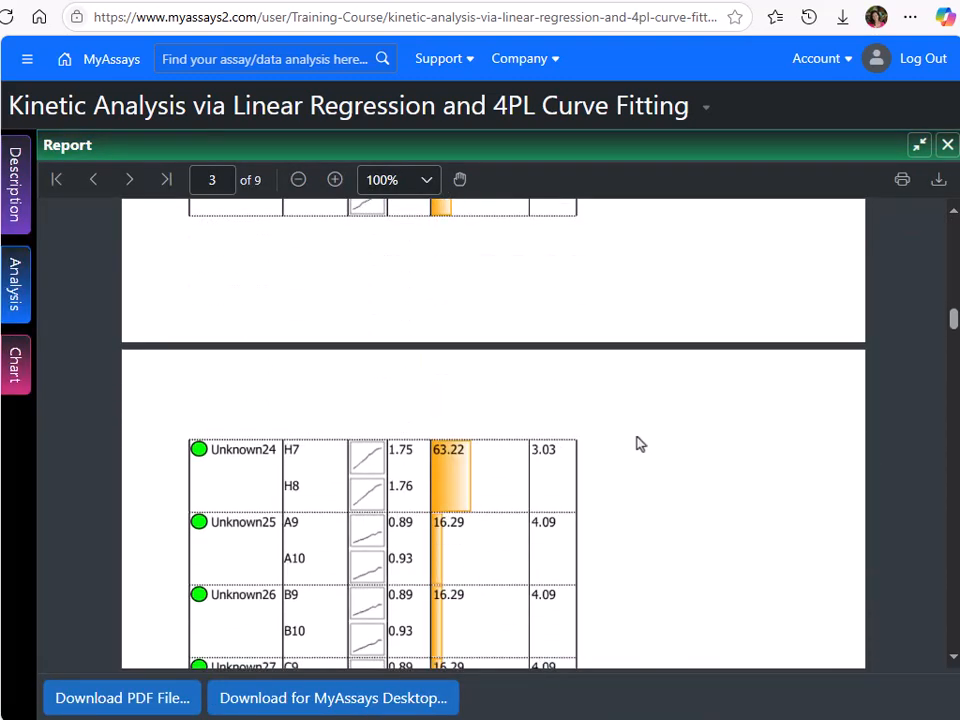
scroll(640, 443, down, 15)
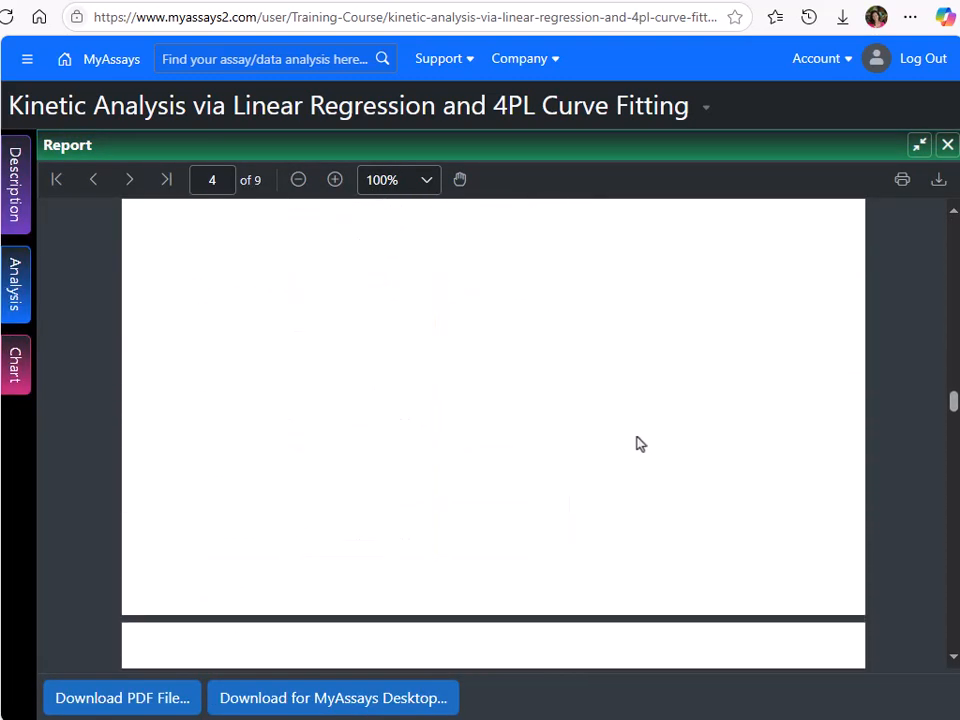
scroll(640, 443, down, 15)
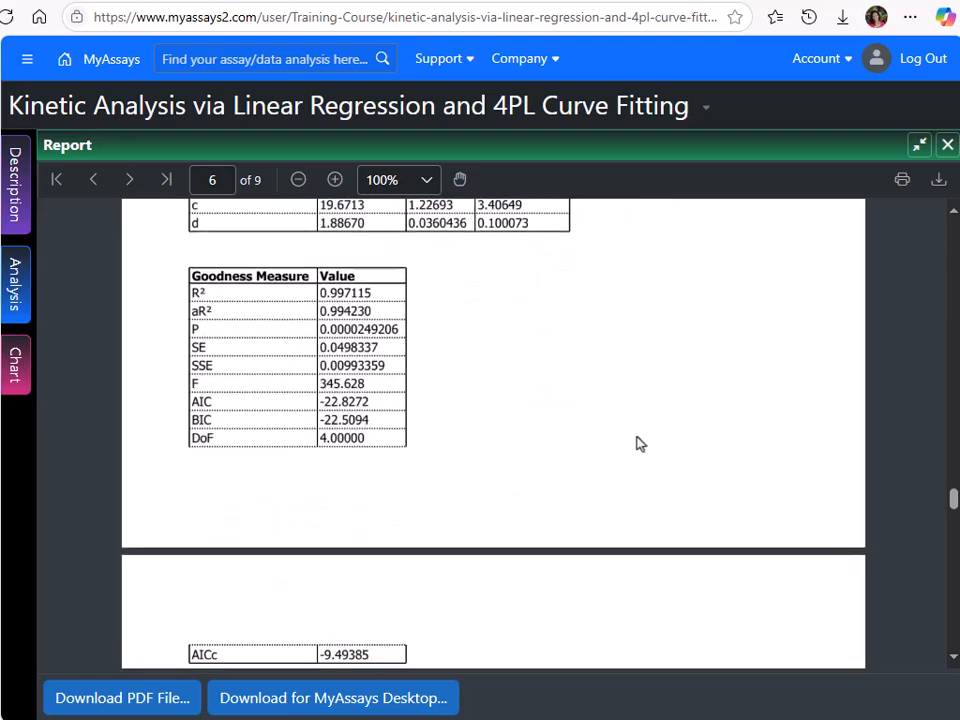
scroll(640, 443, down, 10)
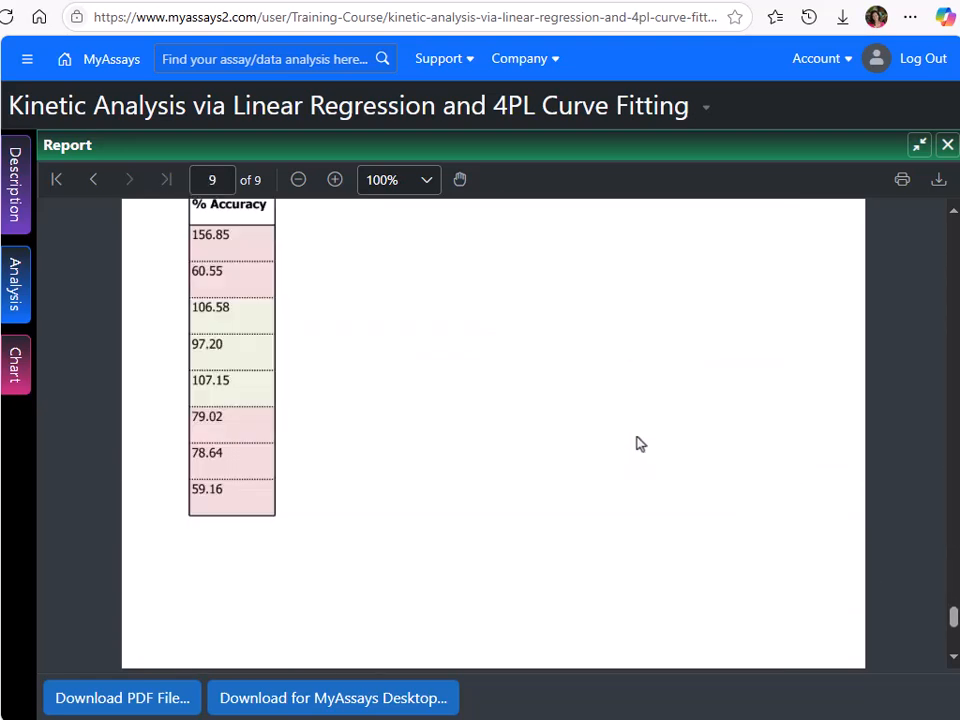
scroll(640, 443, up, 2)
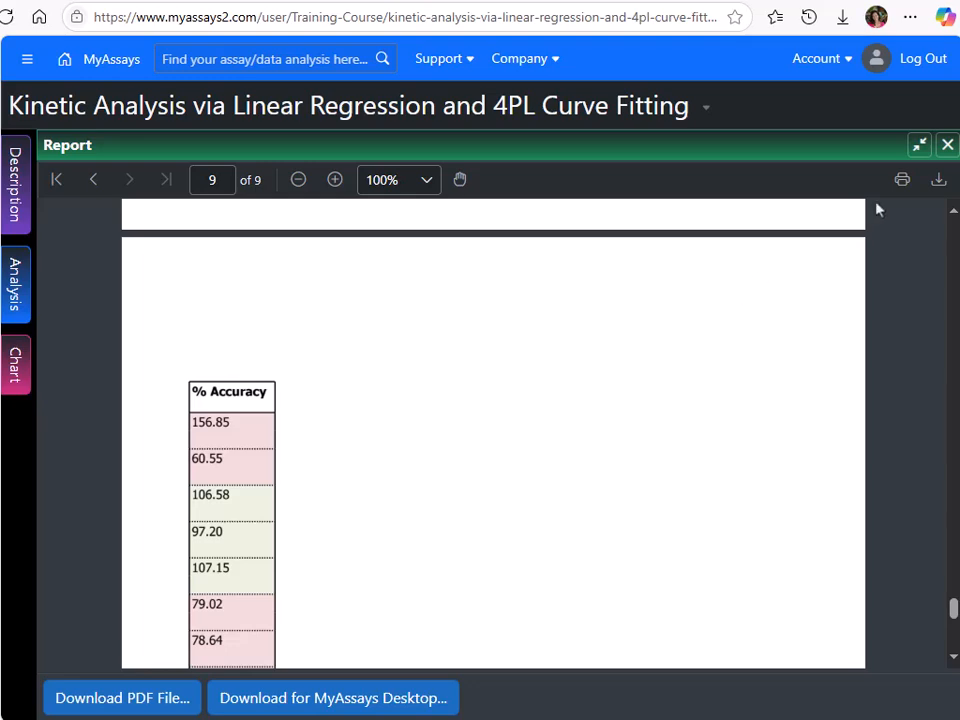
click(911, 152)
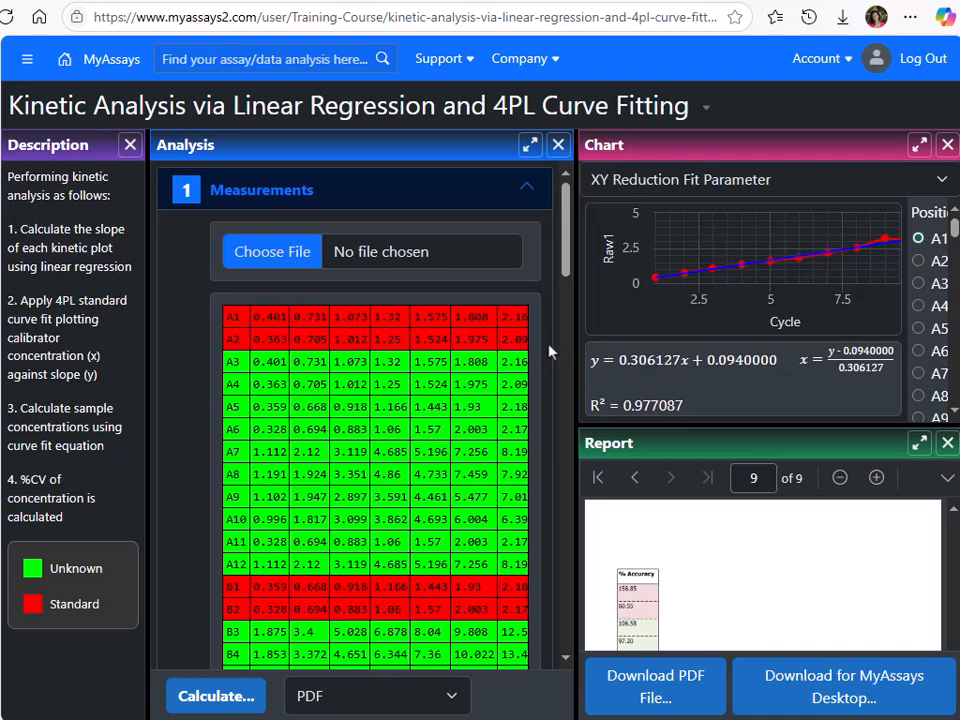
- Download the MyAssays Desktop protocol and save it in the 3_Configuring Page Report folder under the suggested file name
click(707, 107)
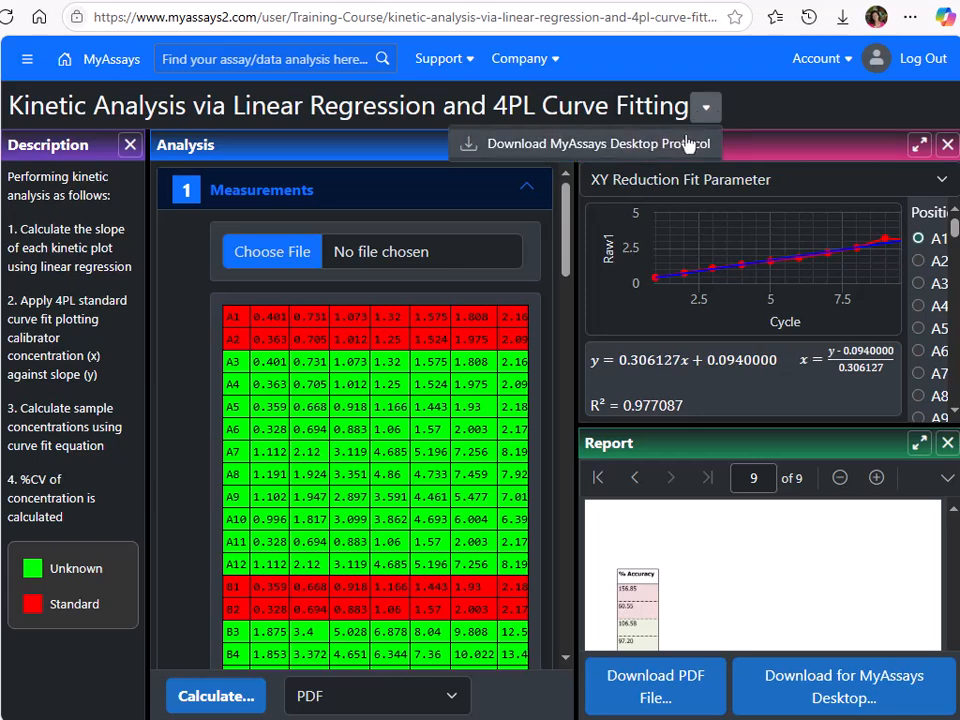
click(687, 144)
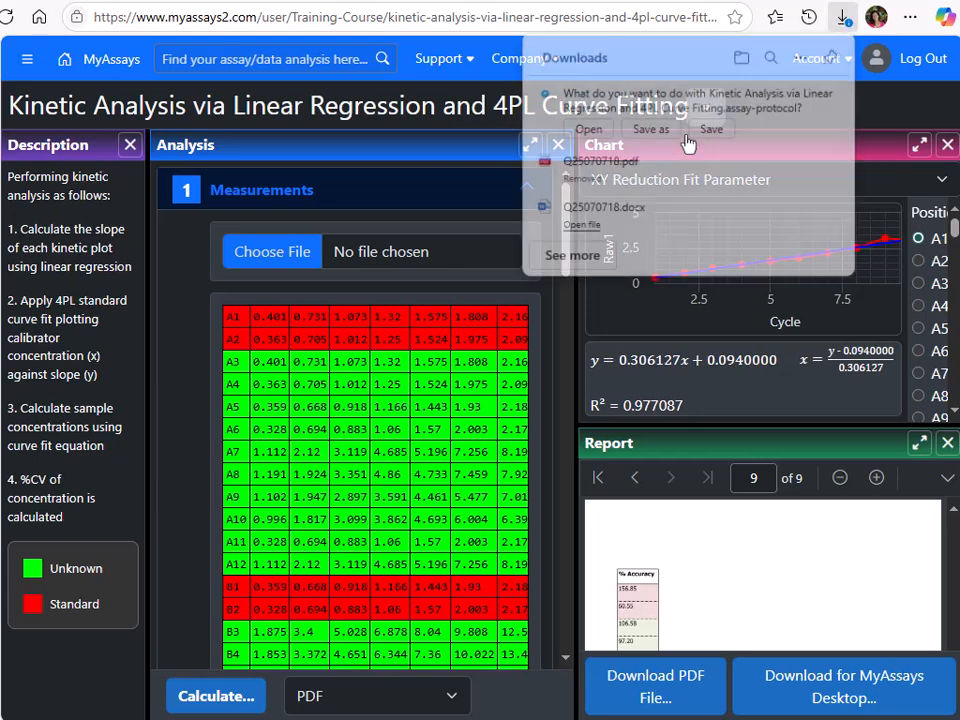
click(655, 127)
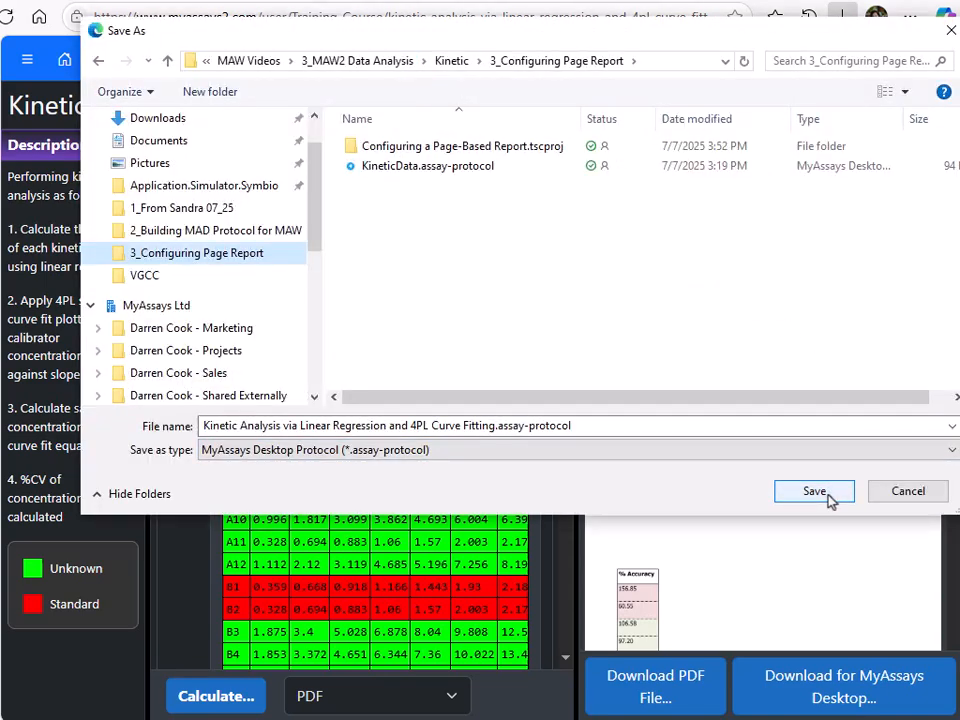
click(771, 494)
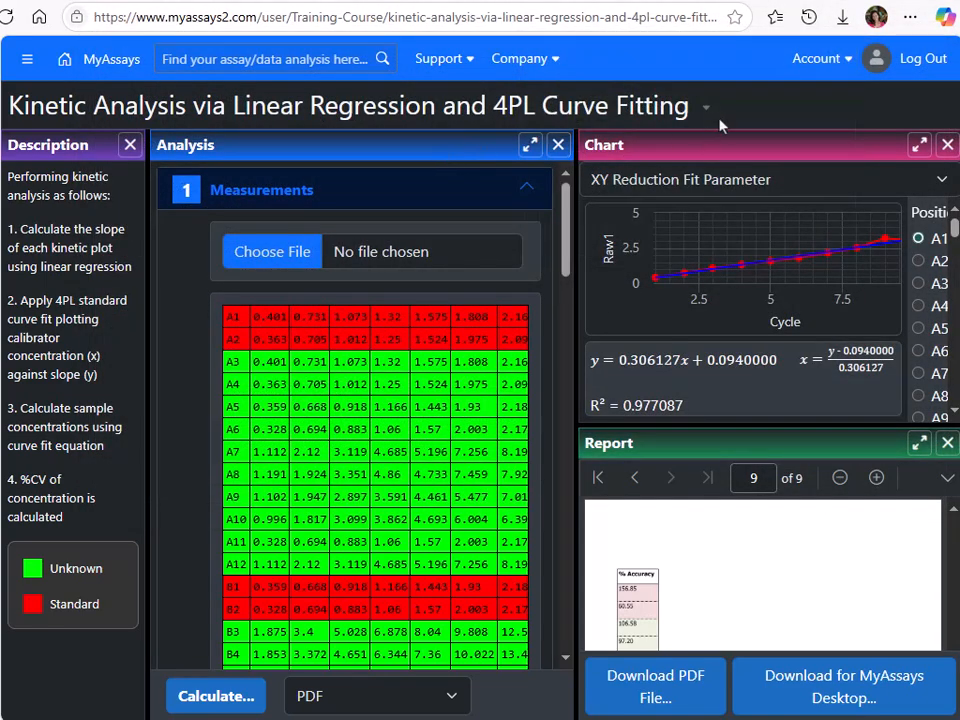
- Open the downloaded Kinetic Analysis via Linear Regression and 4PL Curve Fitting protocol in MyAssays Analysis
click(706, 110)
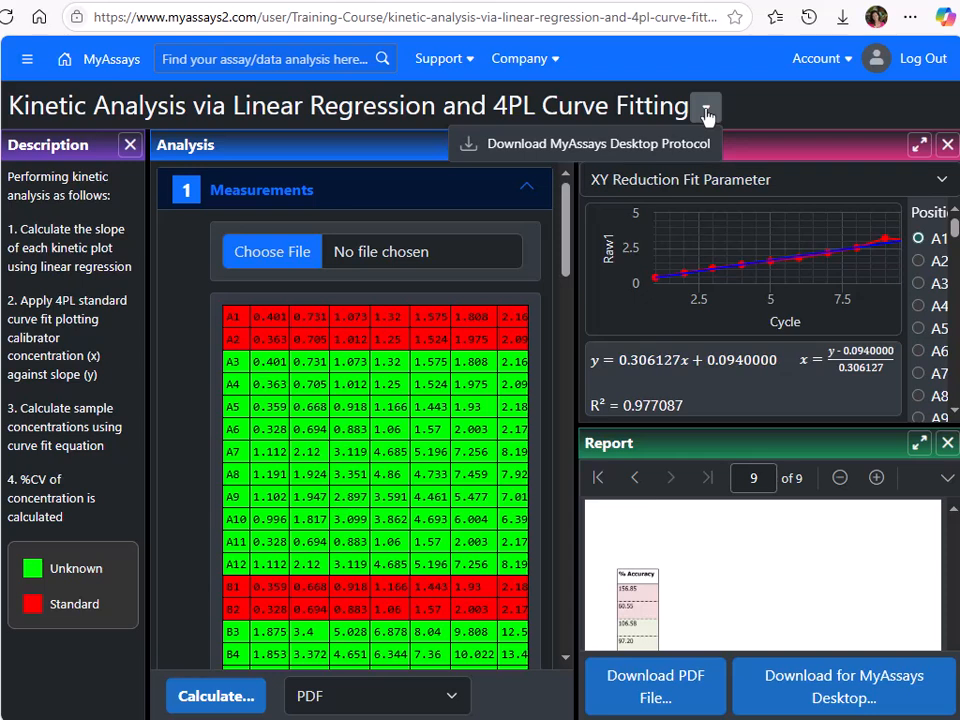
click(690, 143)
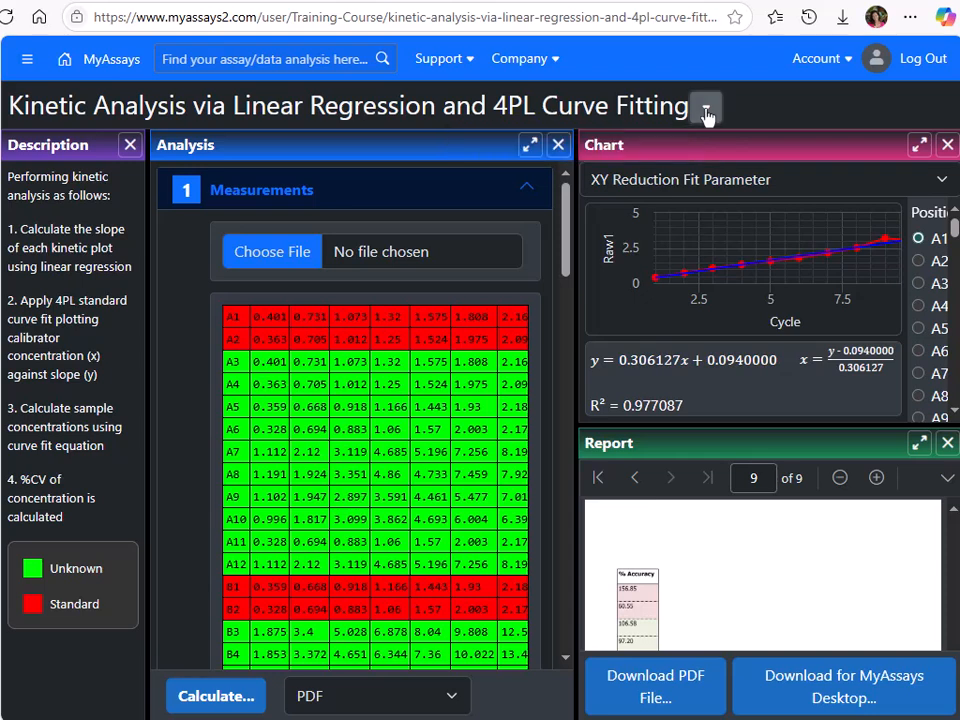
click(842, 19)
click(580, 125)
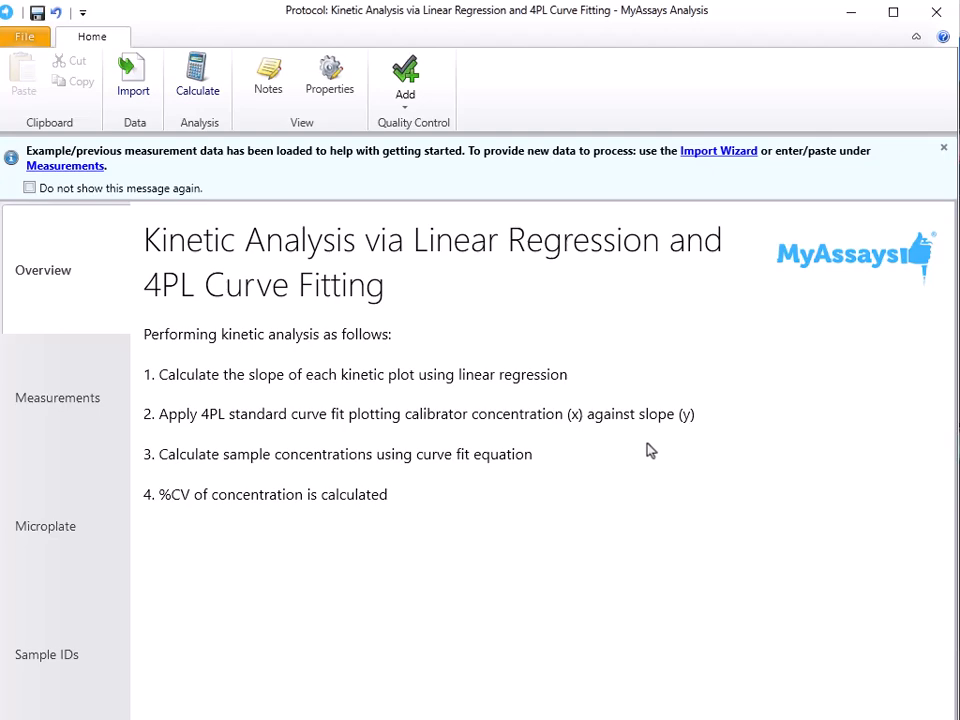
- Calculate the results with the example data and review the report's pages in Page View
click(204, 88)
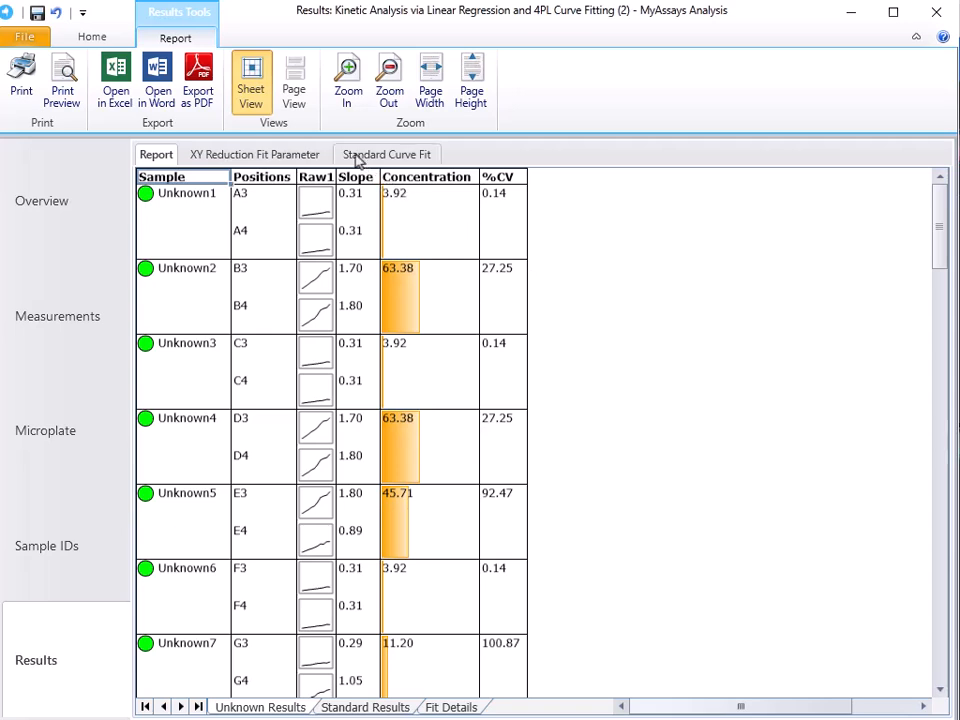
click(300, 94)
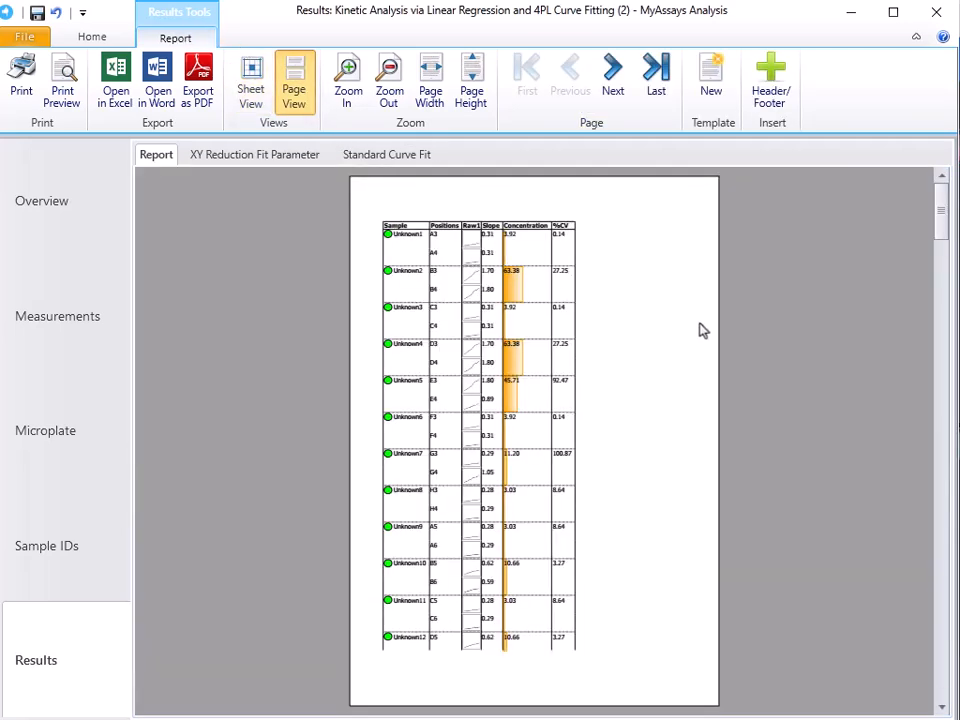
scroll(689, 444, down, 10)
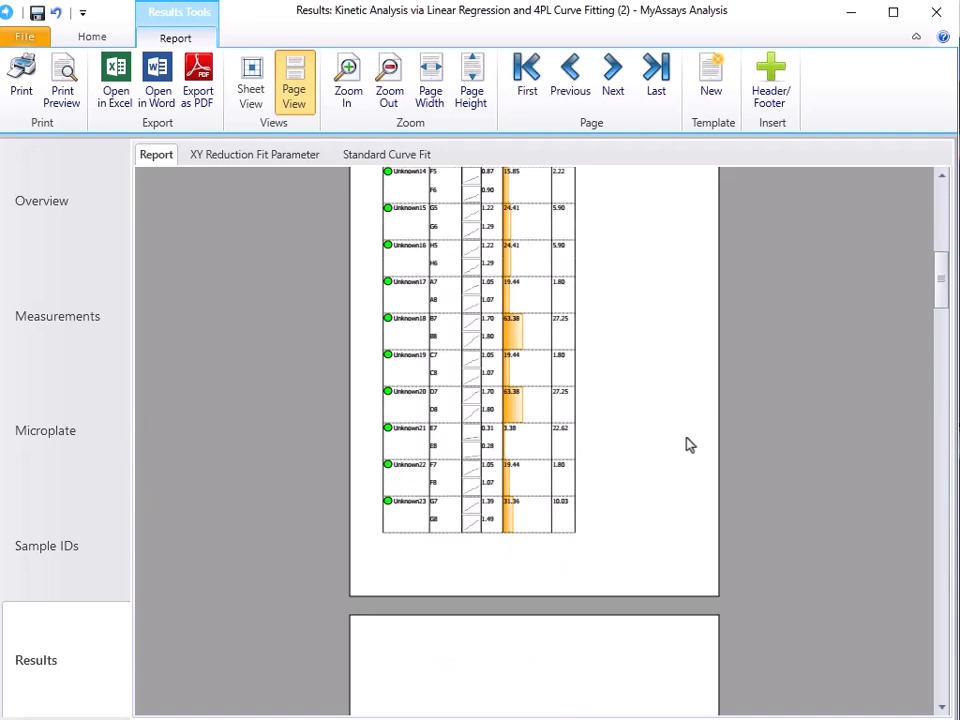
scroll(689, 444, down, 15)
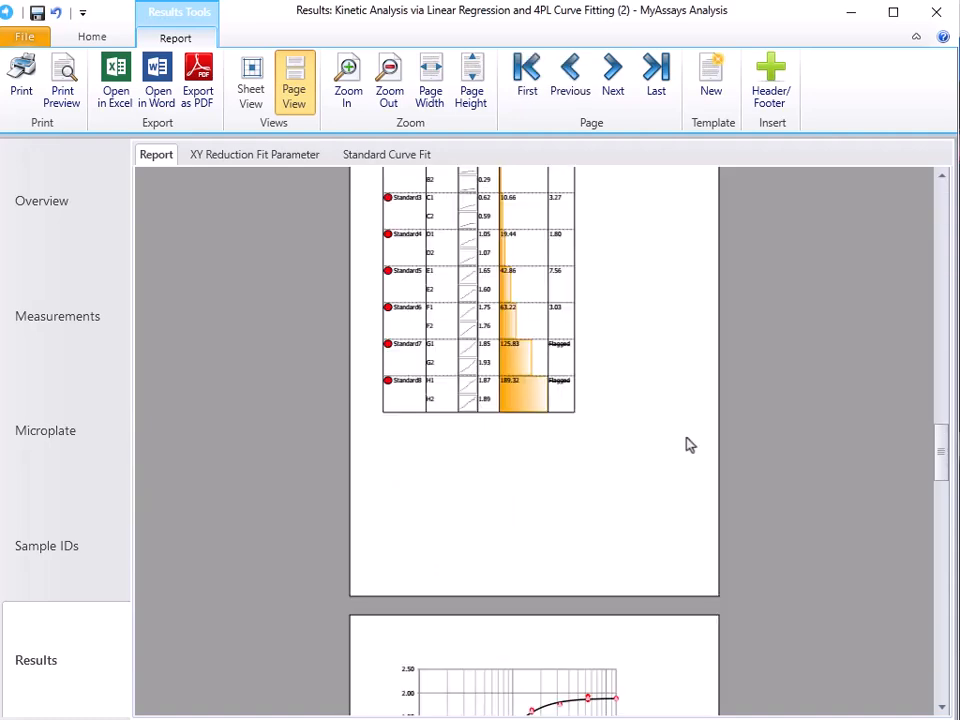
scroll(689, 444, down, 5)
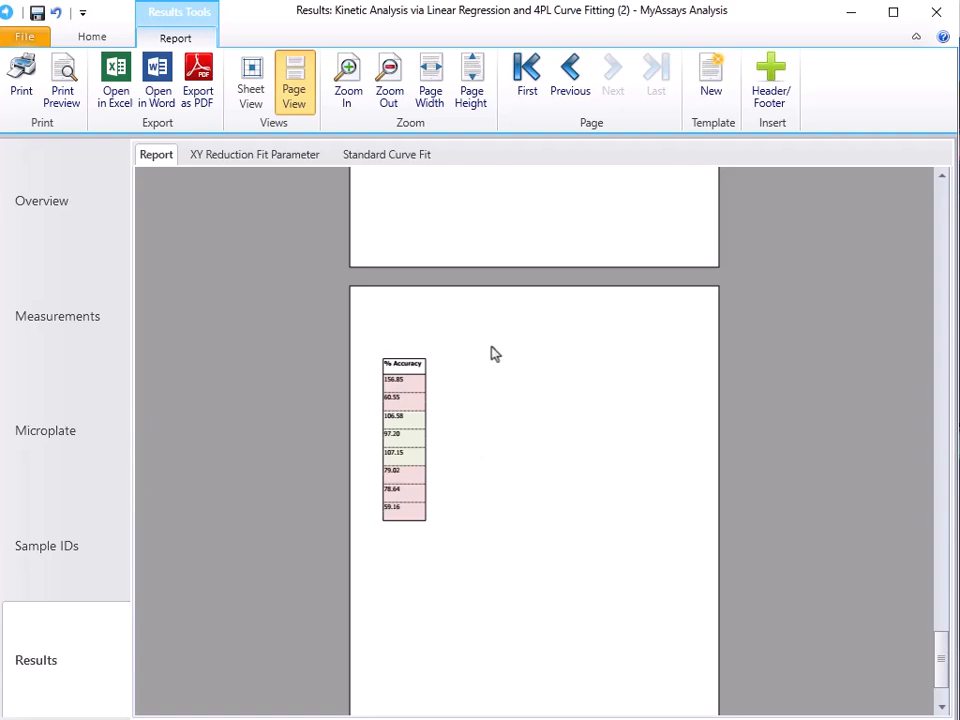
- Set the Report element's Print Scaling to Fit All Columns on One Page in the assay properties, and close the properties
click(94, 38)
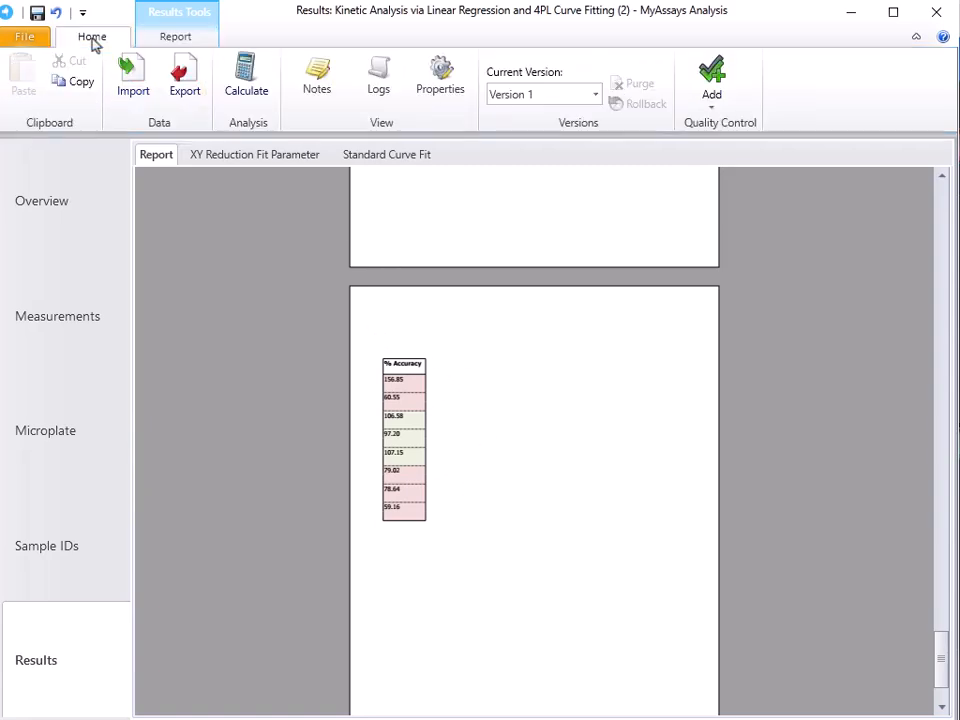
click(428, 84)
click(736, 174)
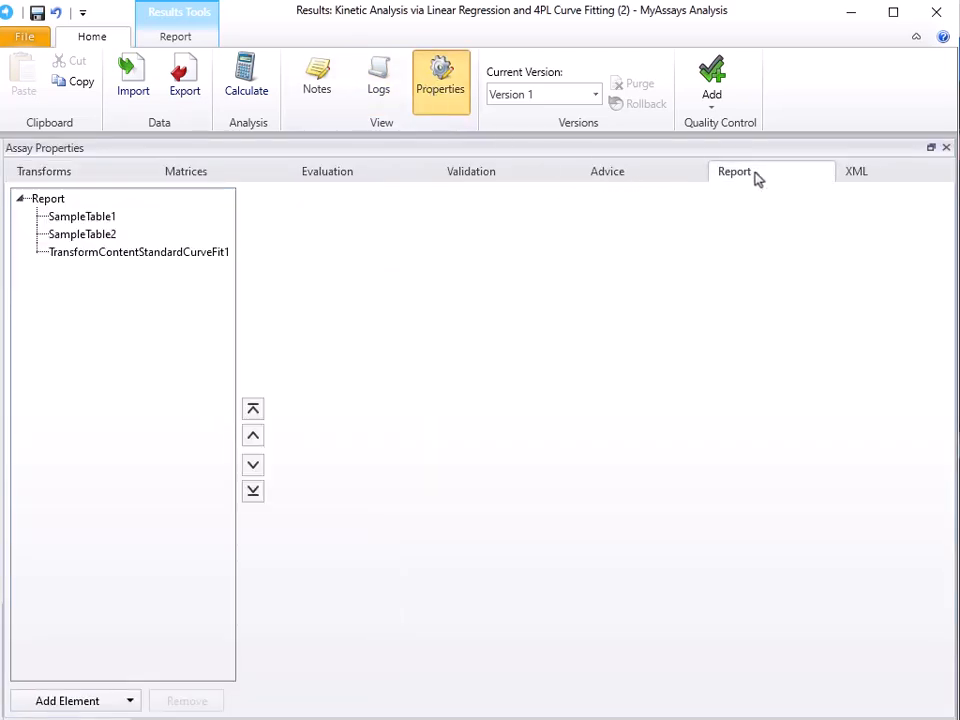
click(52, 201)
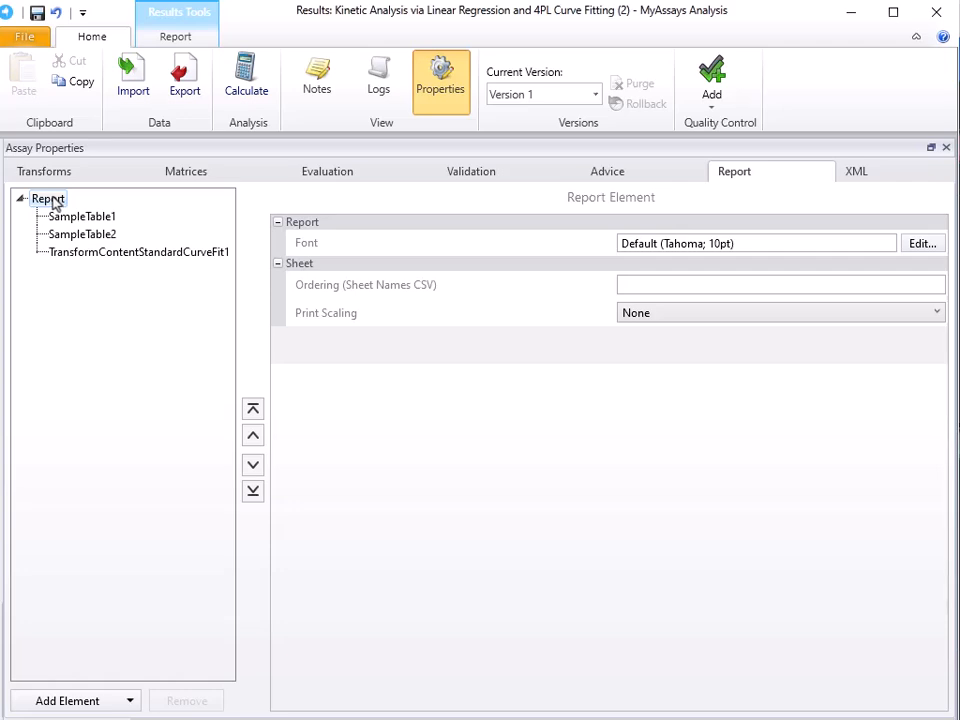
click(458, 327)
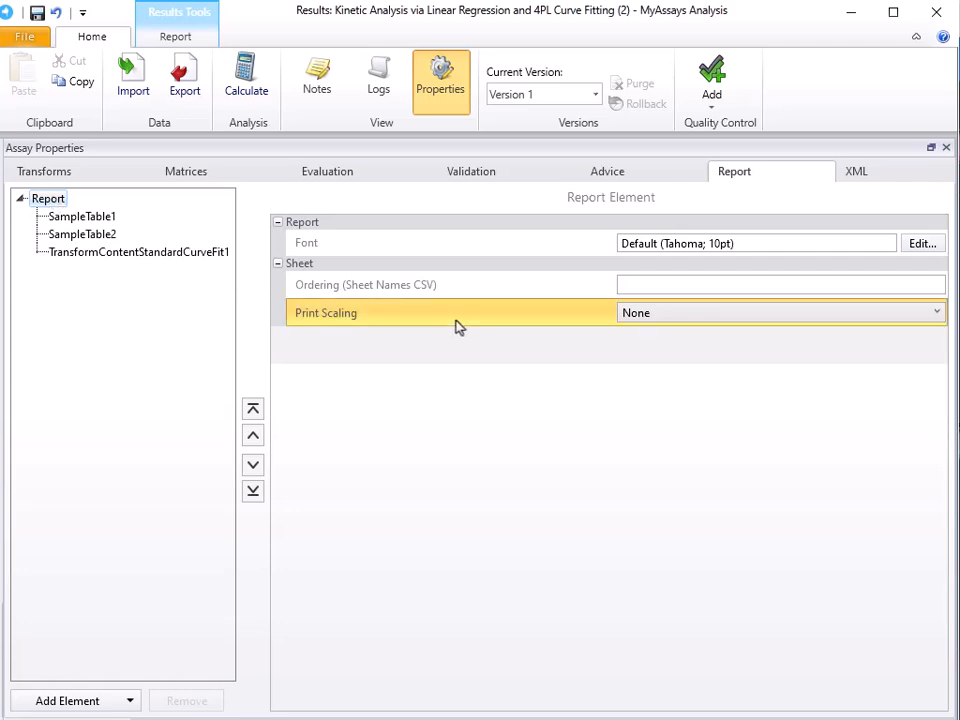
click(705, 318)
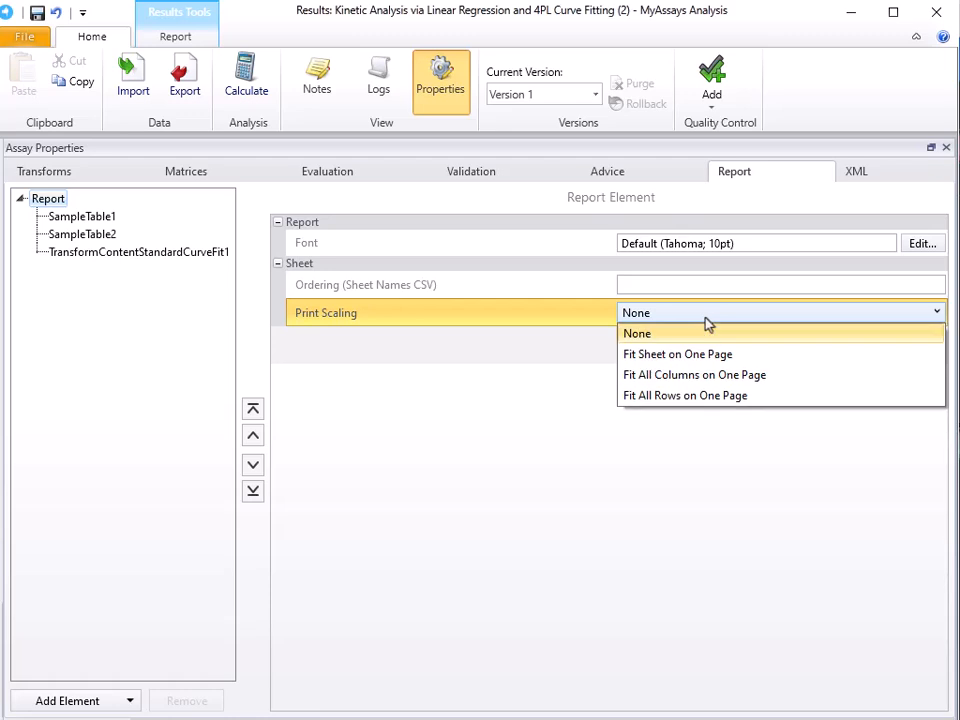
click(702, 382)
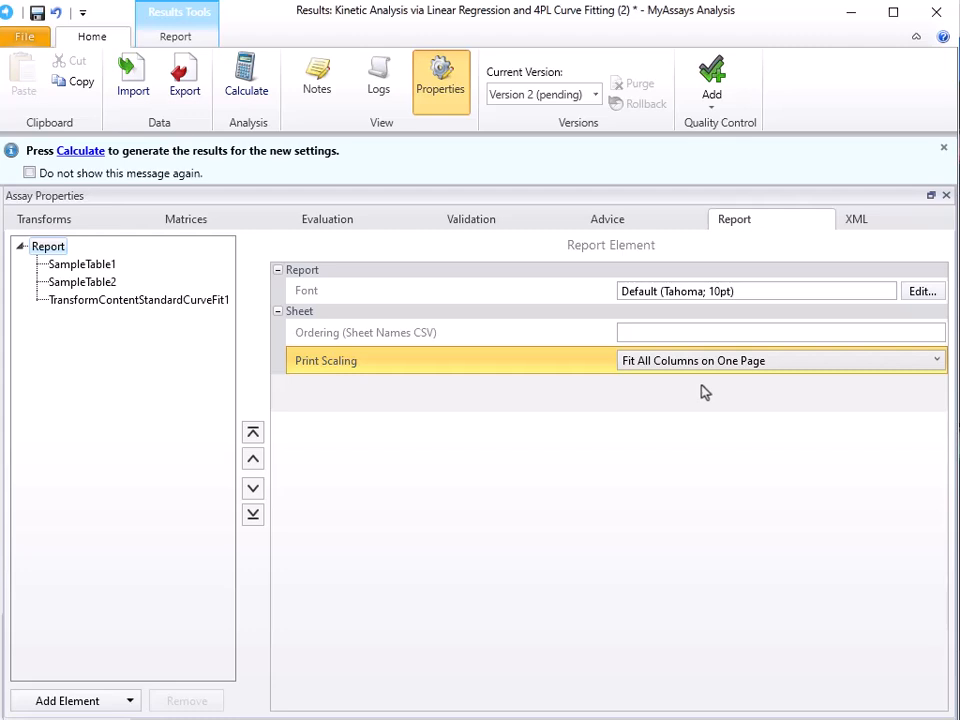
click(447, 100)
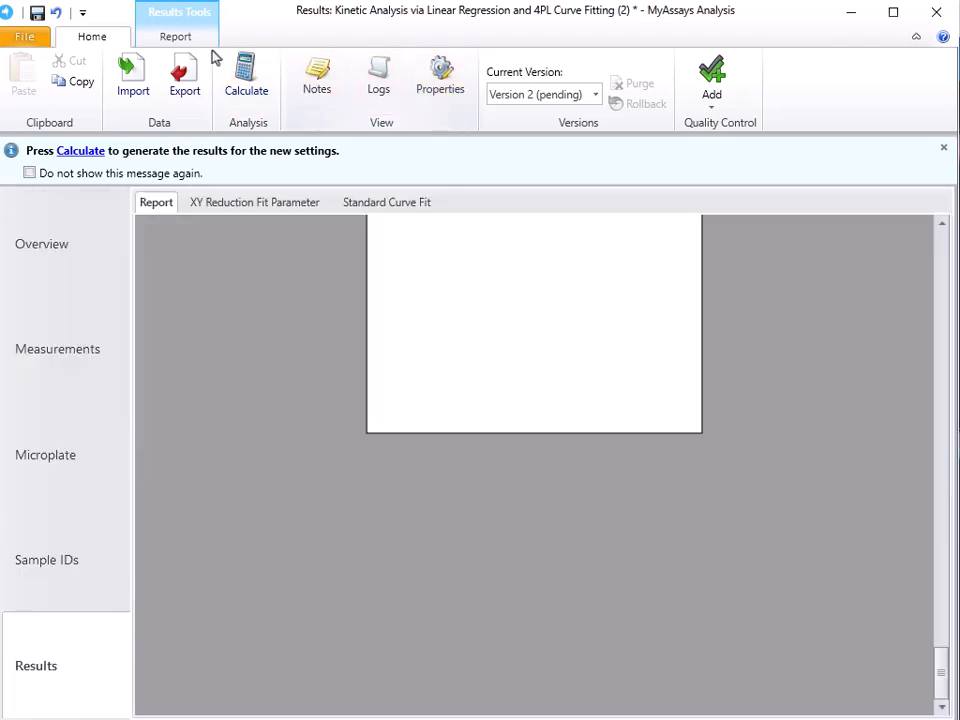
- Create a new Word template for the page-based report
click(178, 38)
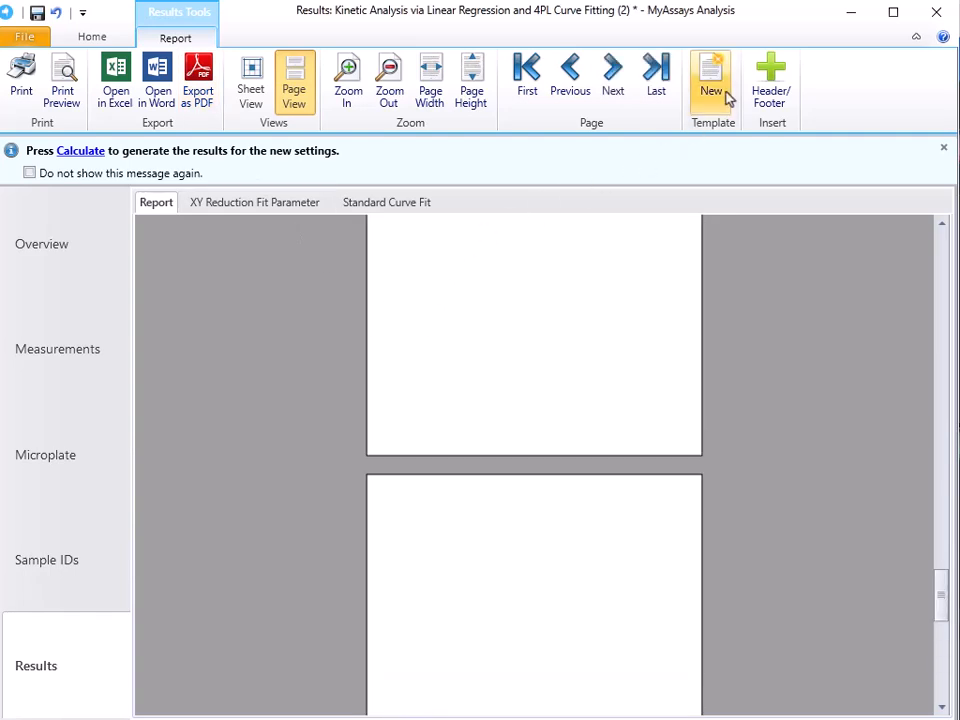
click(727, 92)
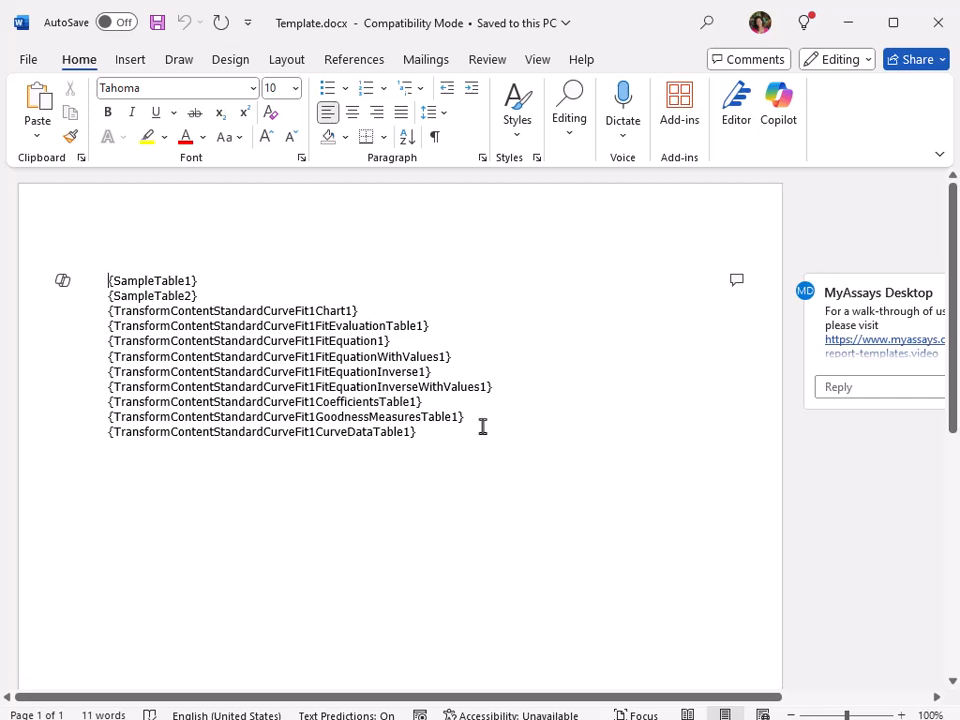
- Delete the placeholders from FitEvaluationTable1 through GoodnessMeasuresTable1, and reorder the rest as Chart1, CurveDataTable1, SampleTable2, SampleTable1
drag(481, 418, 88, 332)
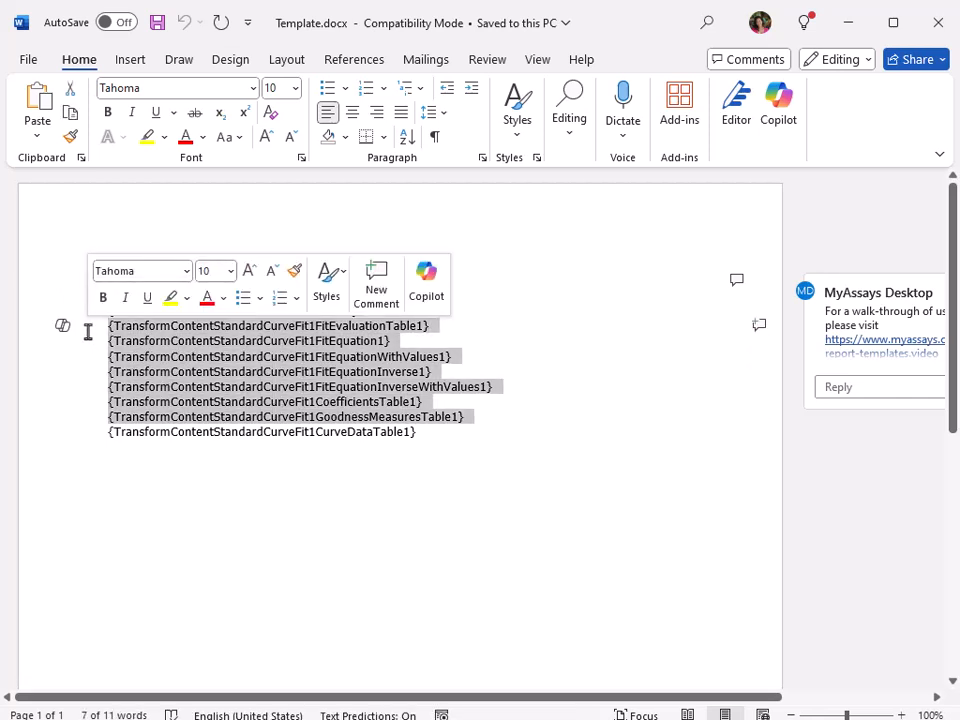
key(Delete)
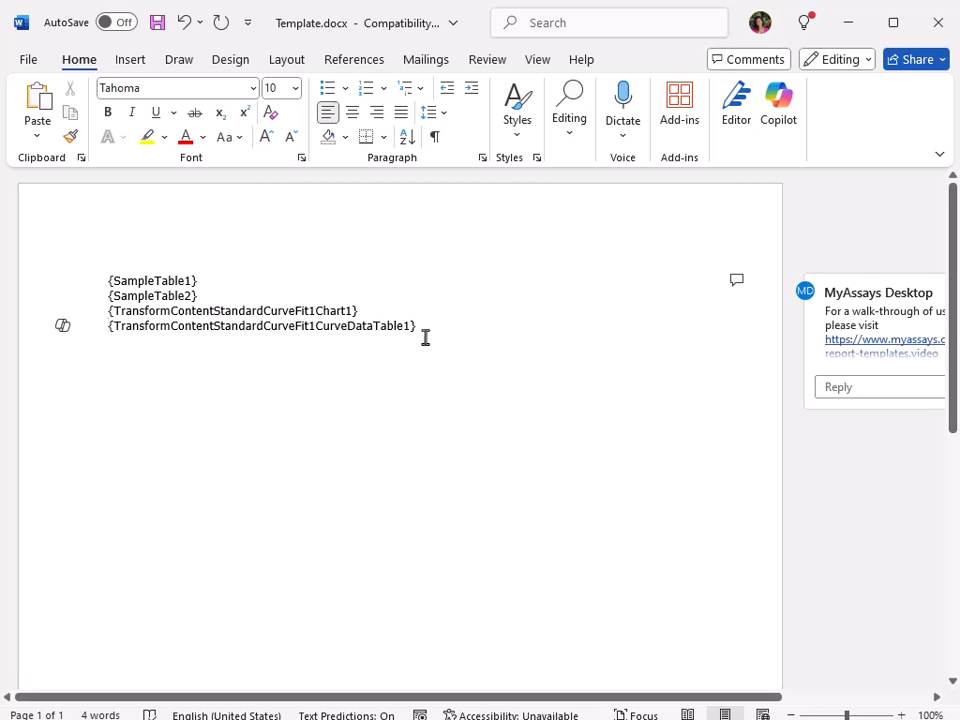
drag(425, 328, 110, 282)
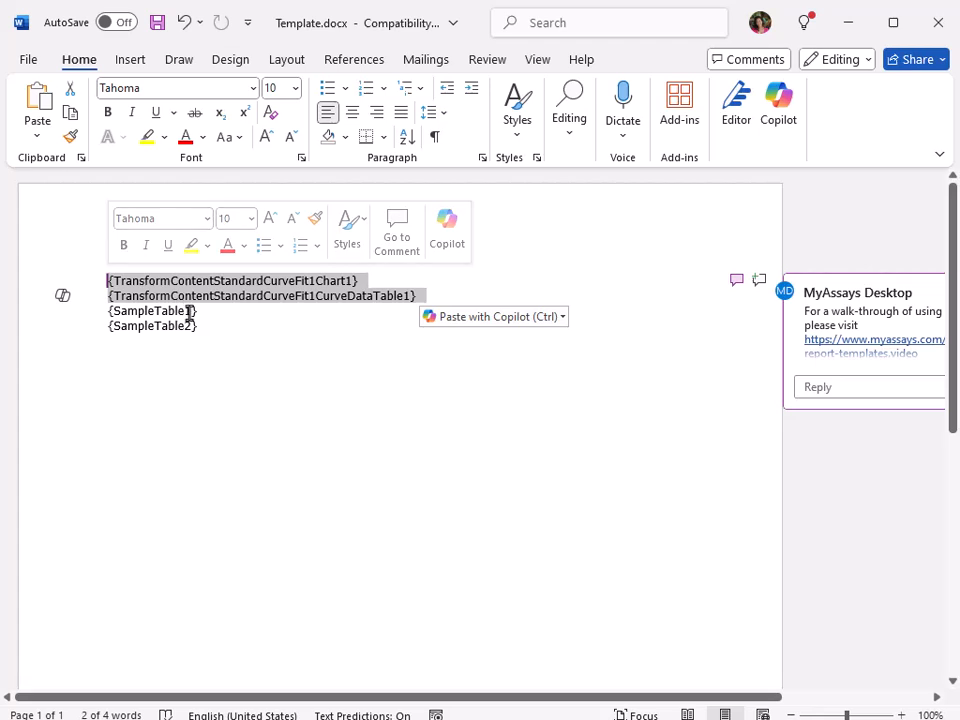
drag(198, 314, 122, 354)
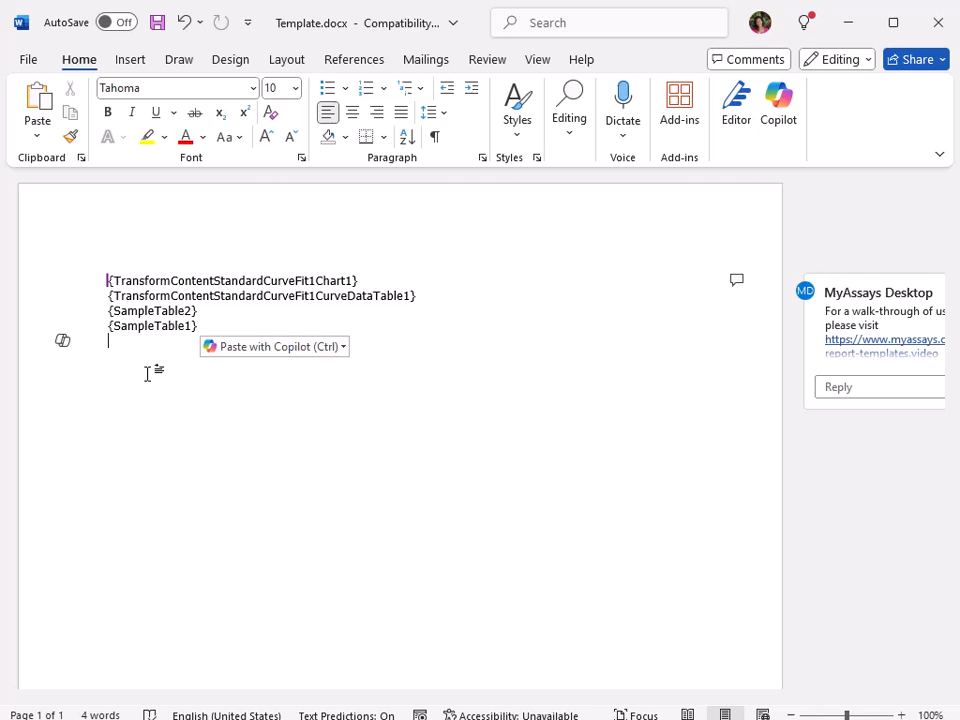
- Save the template and recalculate the results in MyAssays Analysis to review the updated report pages
key(ctrl+s)
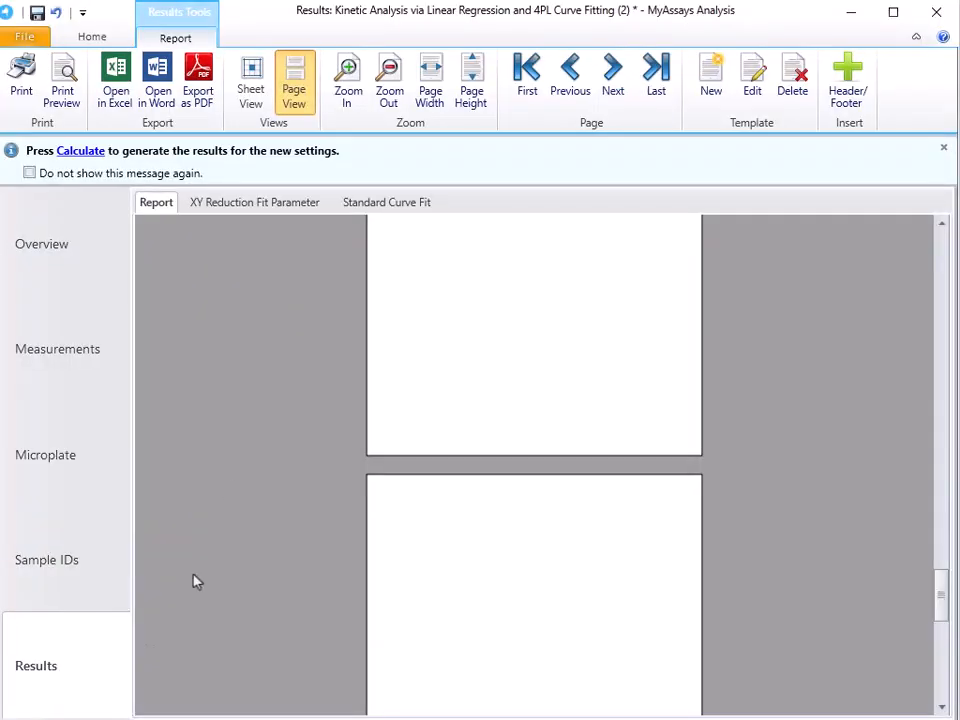
click(100, 151)
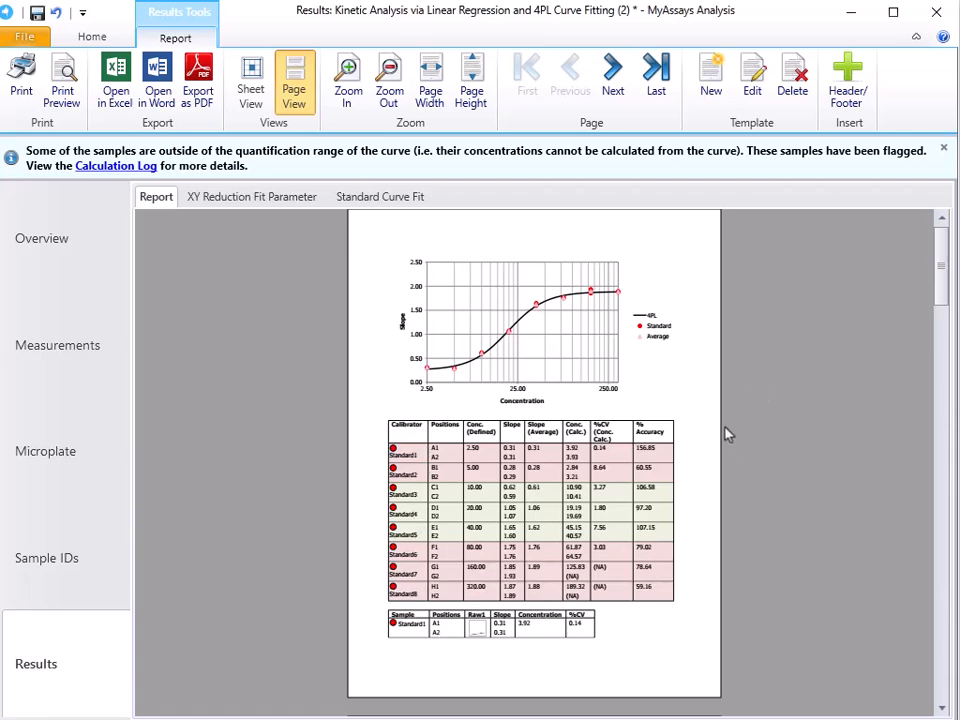
scroll(728, 422, down, 15)
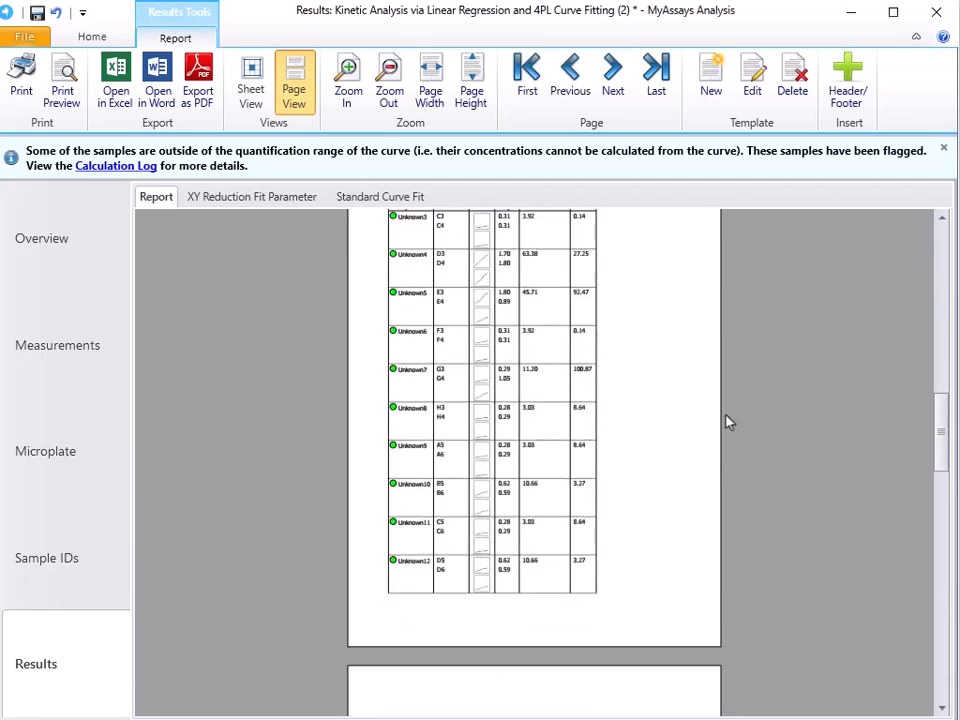
scroll(728, 422, down, 8)
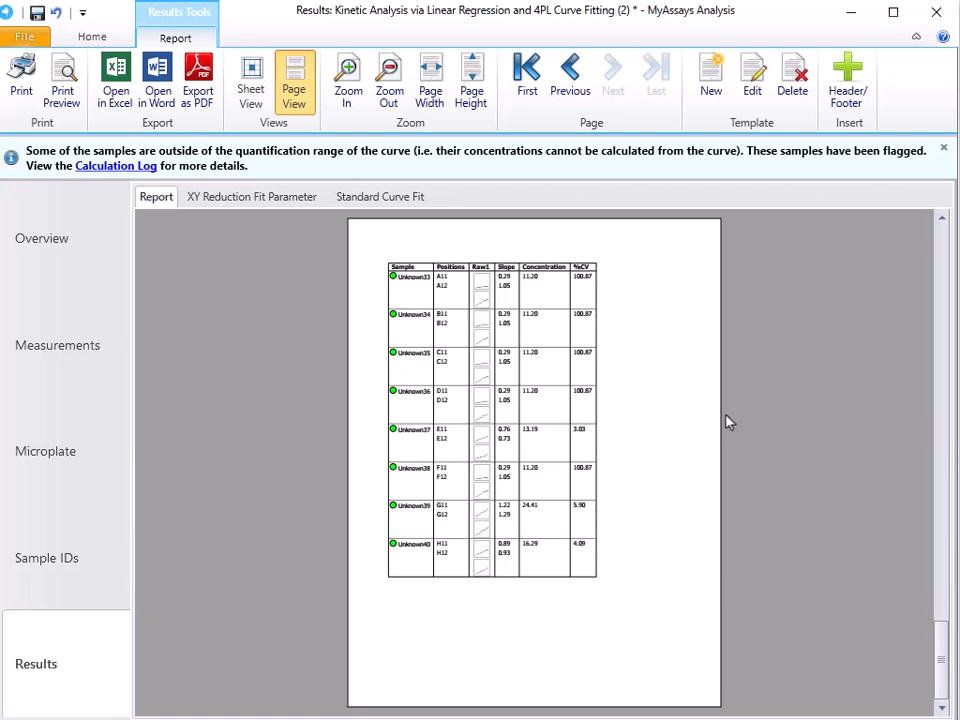
scroll(728, 422, up, 20)
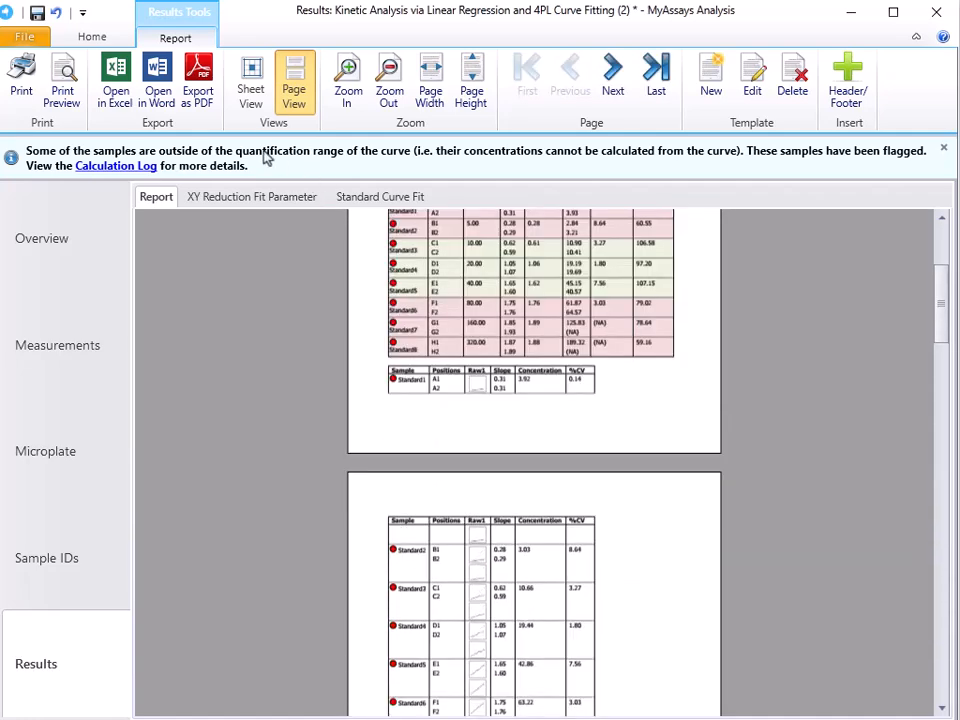
- Examine the curve chart, equations, coefficients, goodness measures and calibrator table on the Fit Details sheet in Sheet View, and return to Page View
click(252, 95)
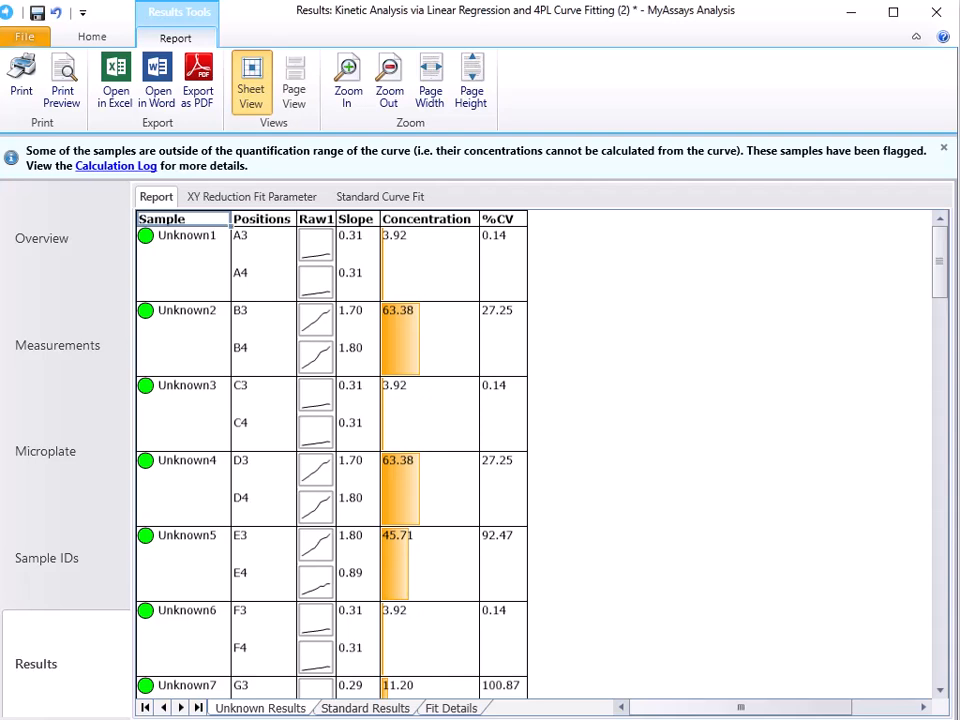
click(456, 707)
scroll(508, 555, down, 3)
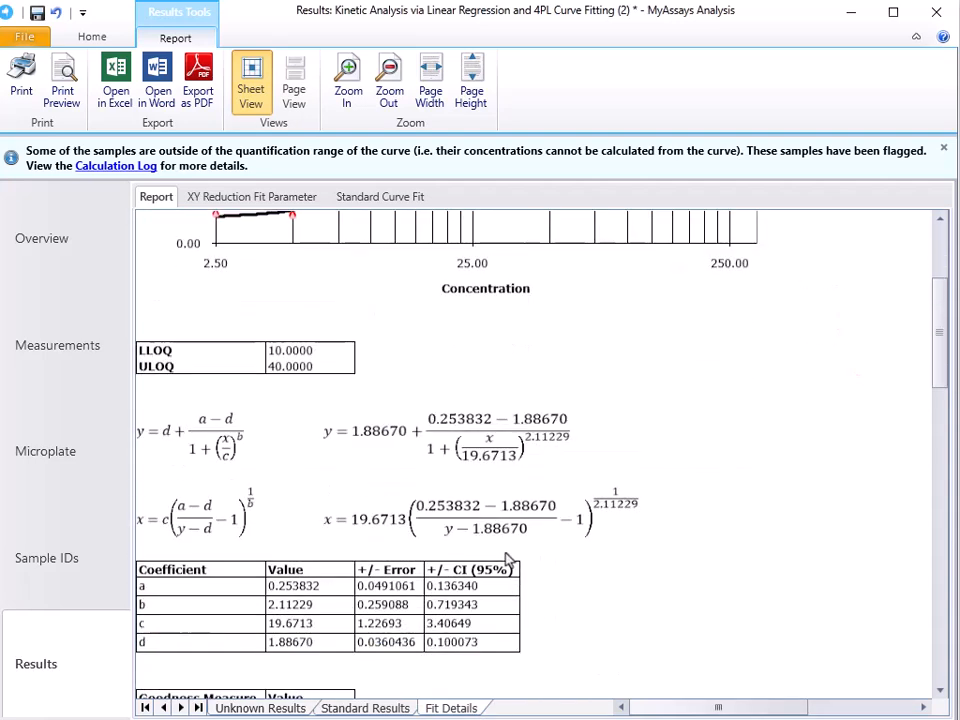
scroll(507, 556, down, 1)
scroll(507, 552, down, 1)
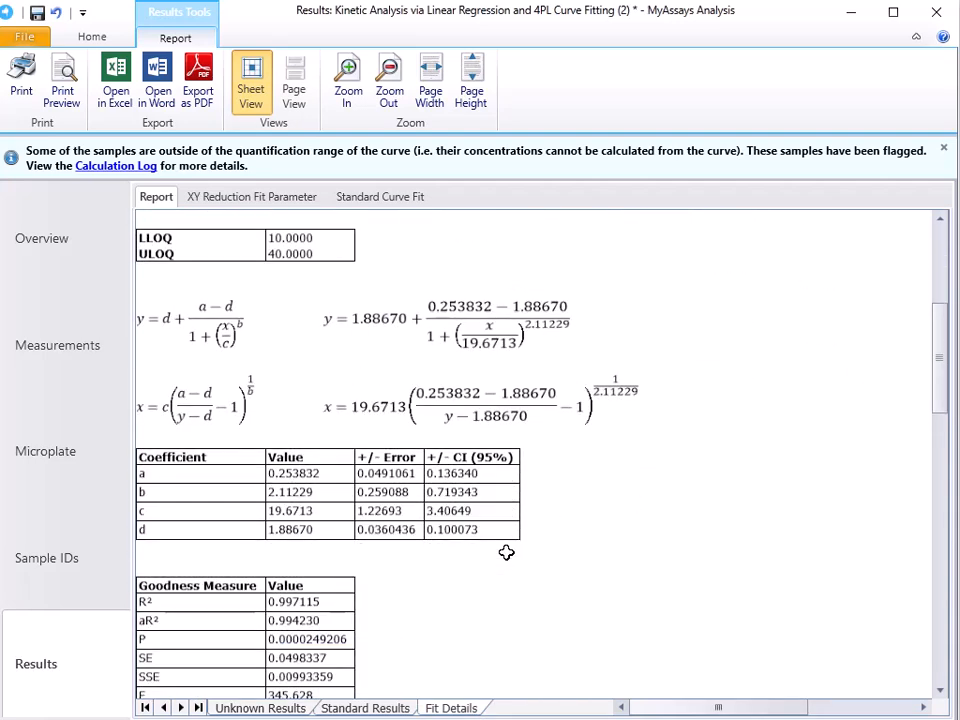
scroll(507, 552, down, 3)
scroll(506, 552, down, 2)
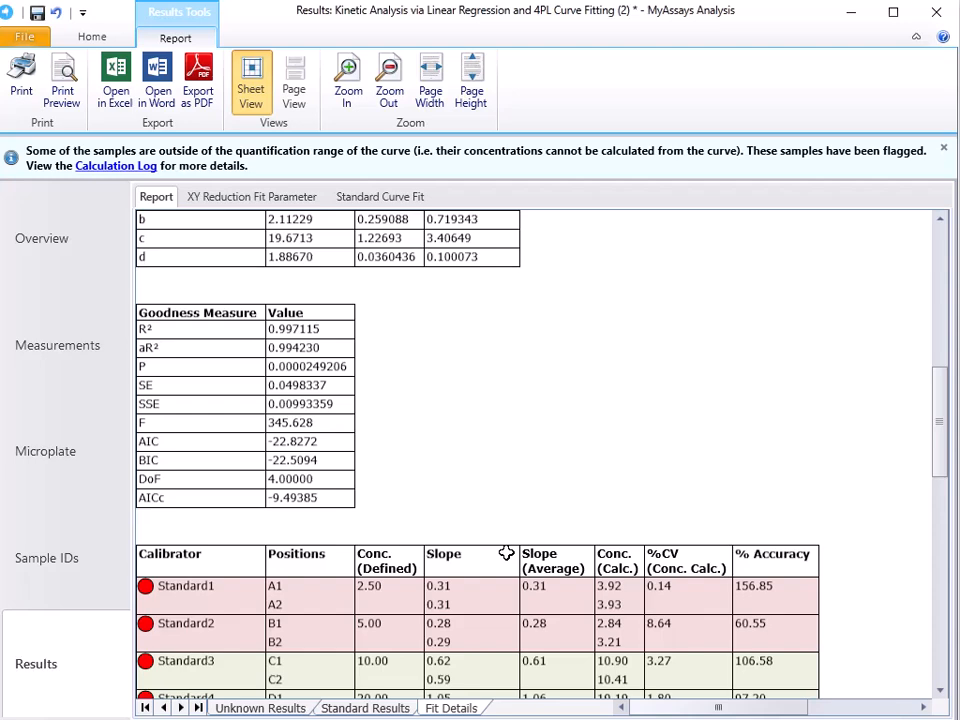
scroll(506, 552, up, 11)
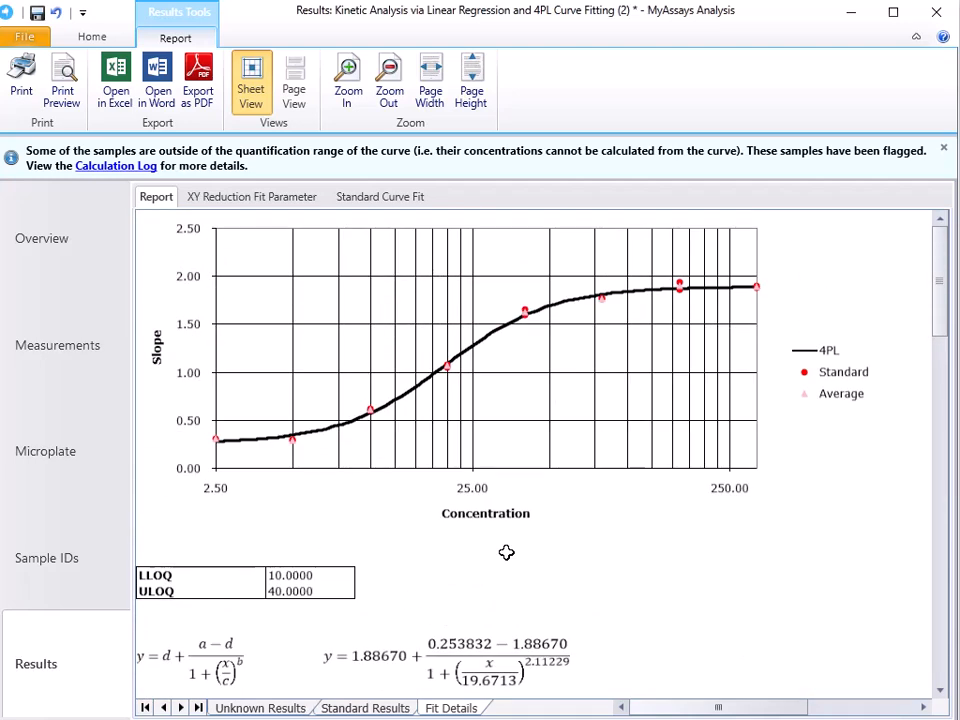
click(293, 90)
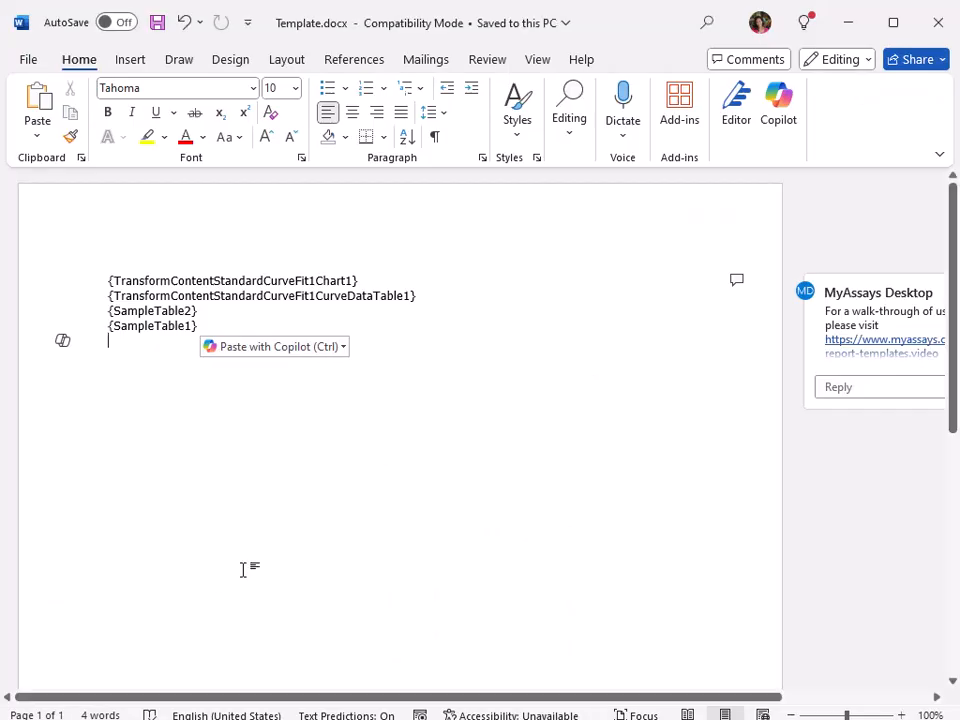
- Insert the ACME Assays and MyAssays logos into the header of the Word template and shrink the ACME Assays logo
double_click(239, 226)
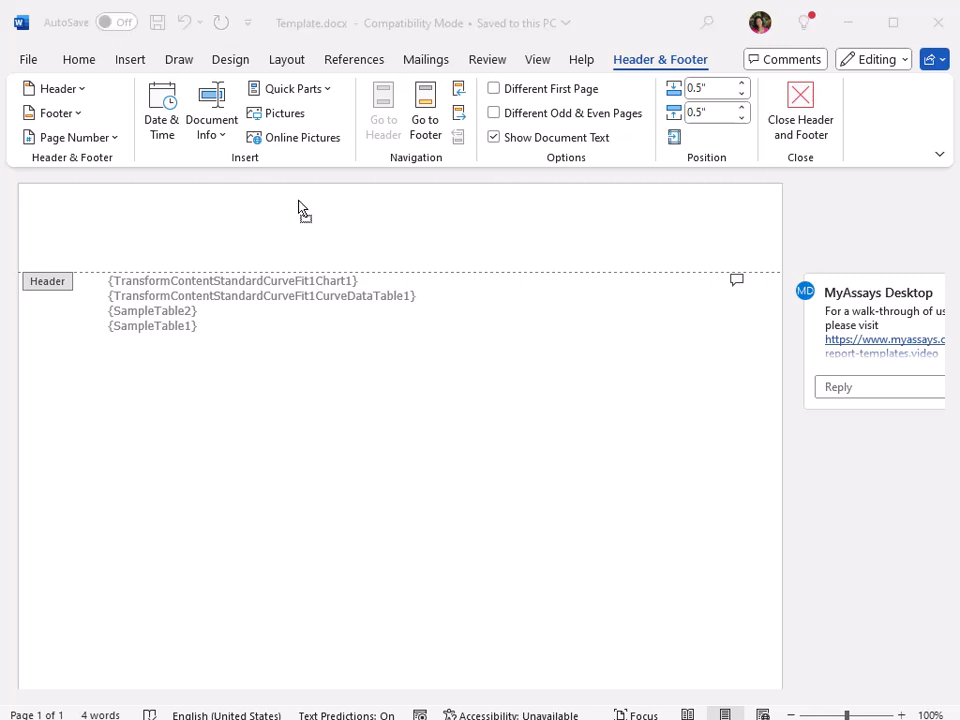
drag(299, 201, 152, 237)
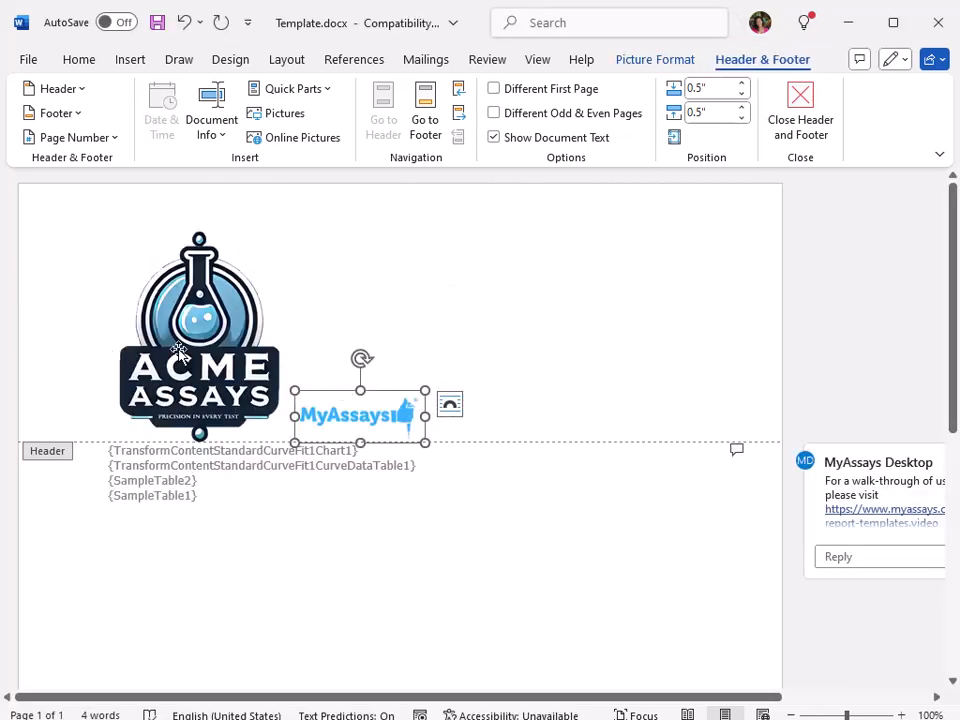
click(288, 438)
drag(290, 441, 180, 309)
- Set the MyAssays logo's text wrapping to Behind Text and move it to the right end of the page header
click(228, 298)
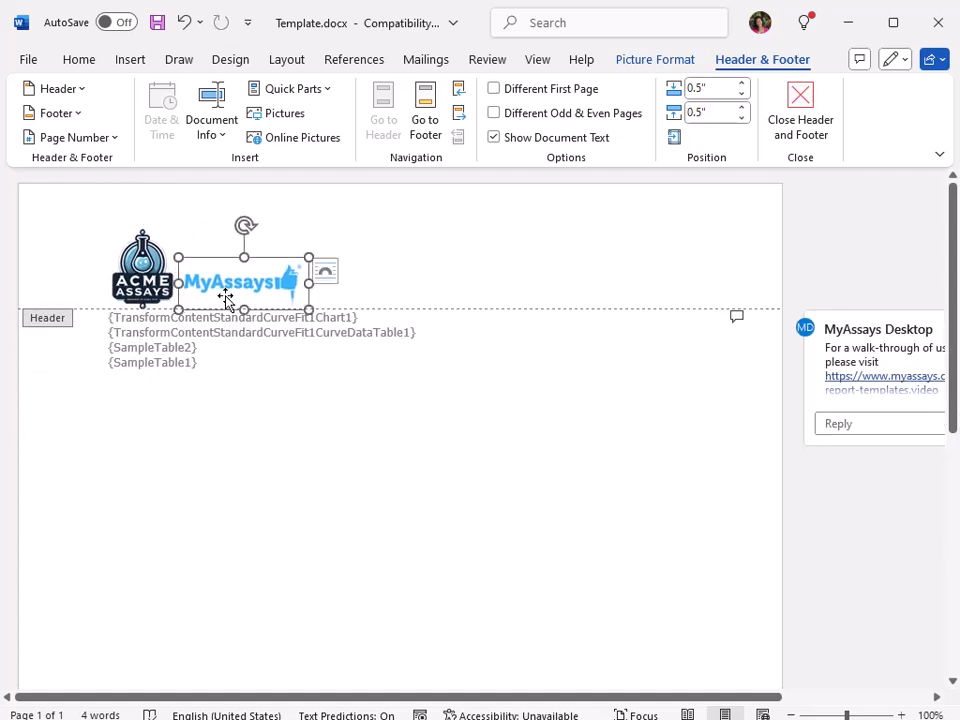
click(333, 271)
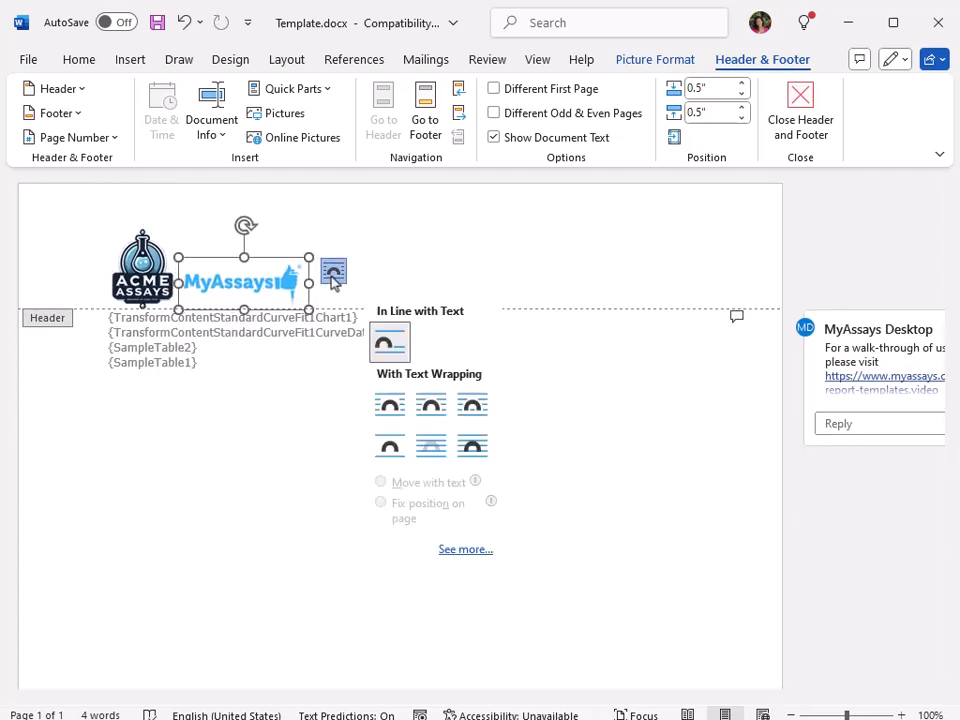
click(431, 445)
drag(276, 266, 670, 238)
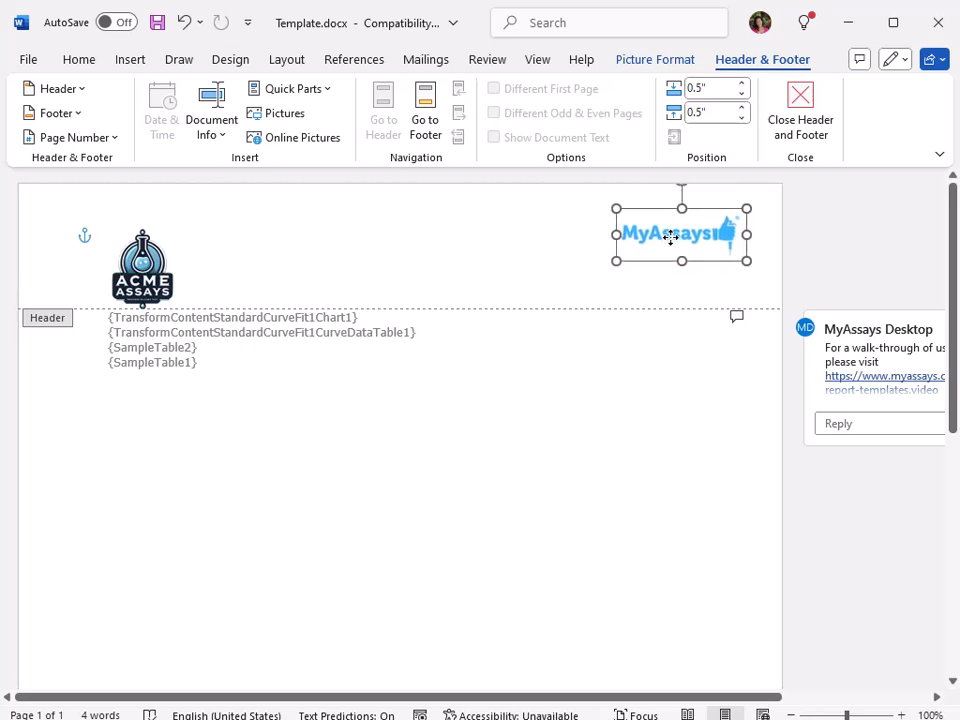
- Set the ACME Assays logo's text wrapping to Behind Text and move it into the upper-left corner of the page header
click(142, 262)
click(204, 246)
click(296, 418)
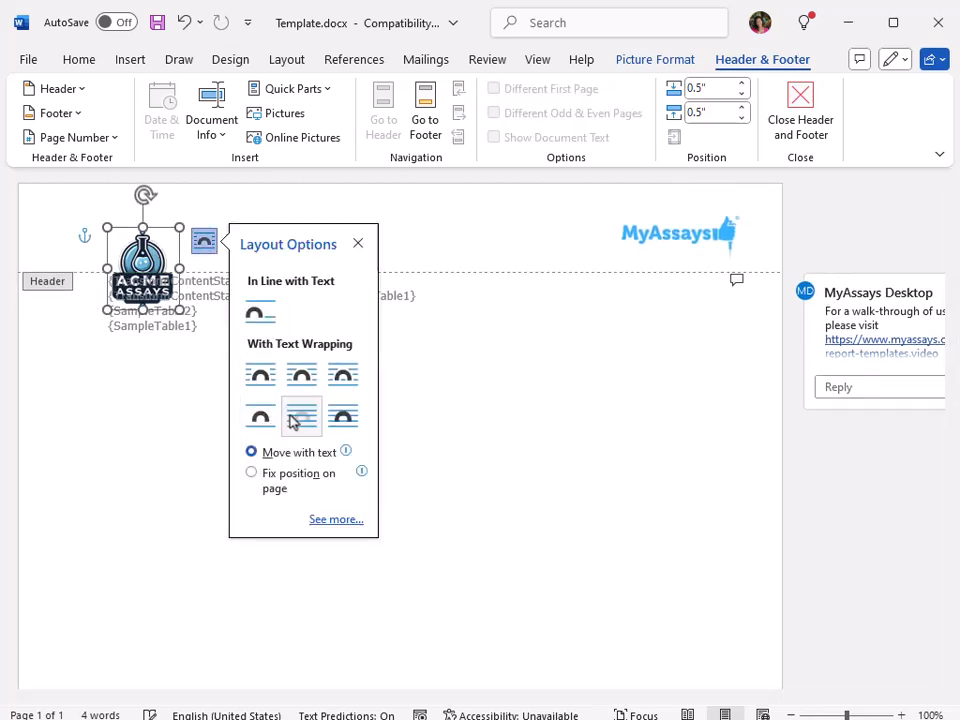
drag(149, 246, 120, 210)
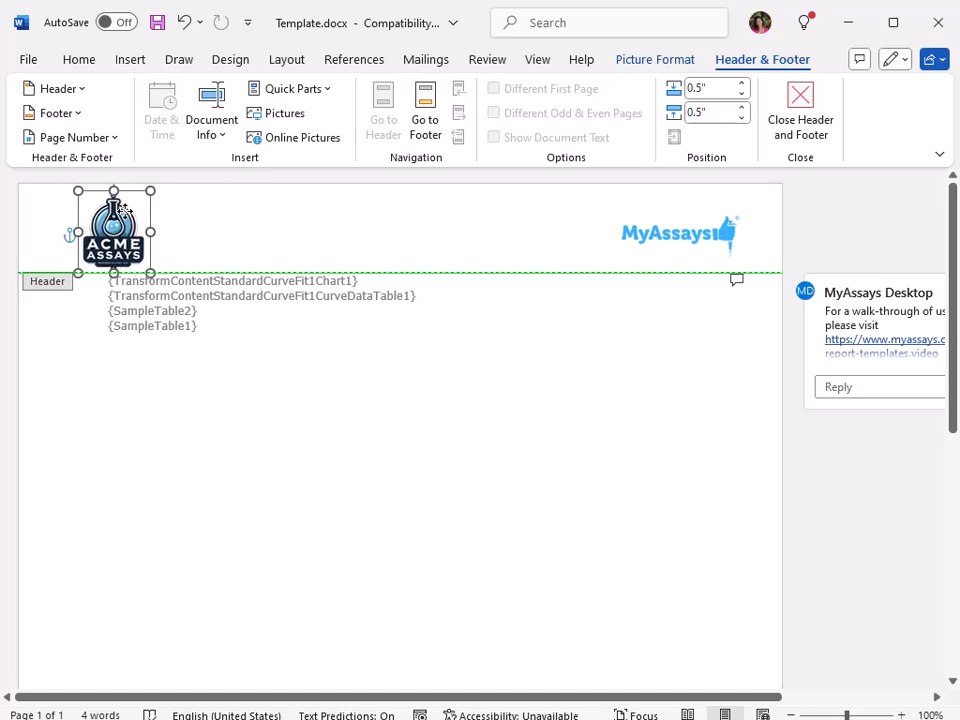
- Add the bold, centred header title "Kinetic Analysis via Linear Regression and 4PL Fit" and set its font to Tahoma
click(605, 316)
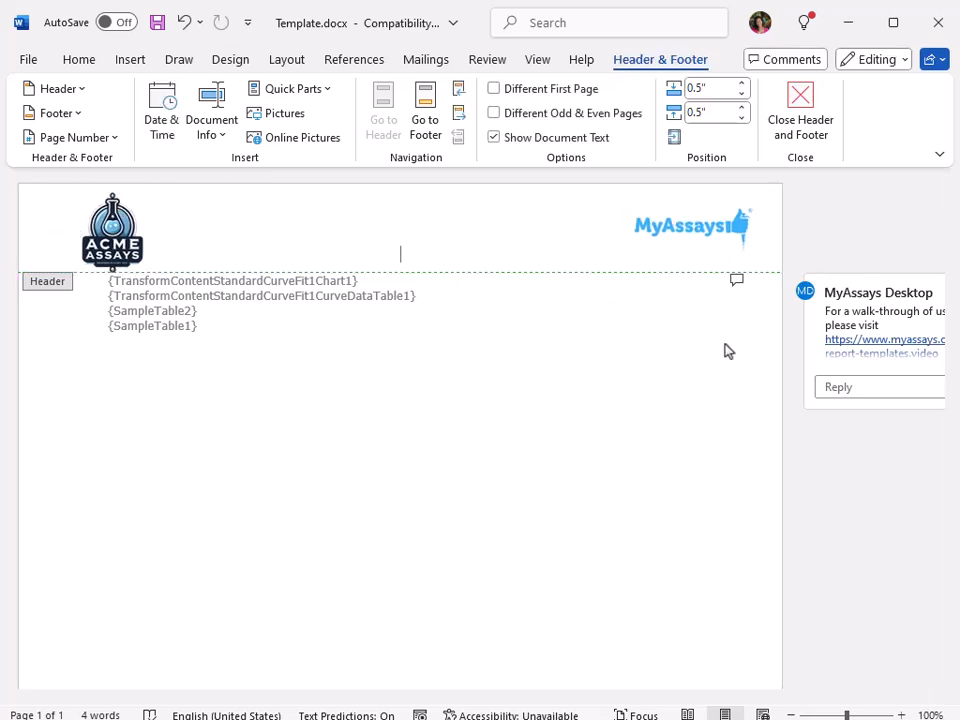
text(Kinetic Analysis via Linear Regression and 4PL Fit)
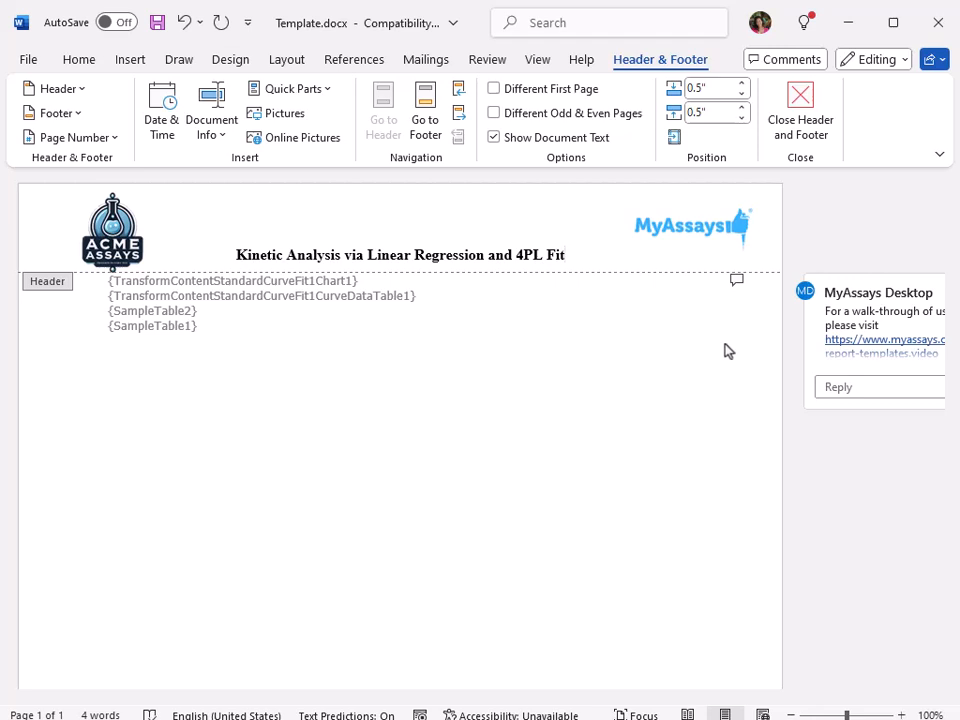
key(ctrl+a)
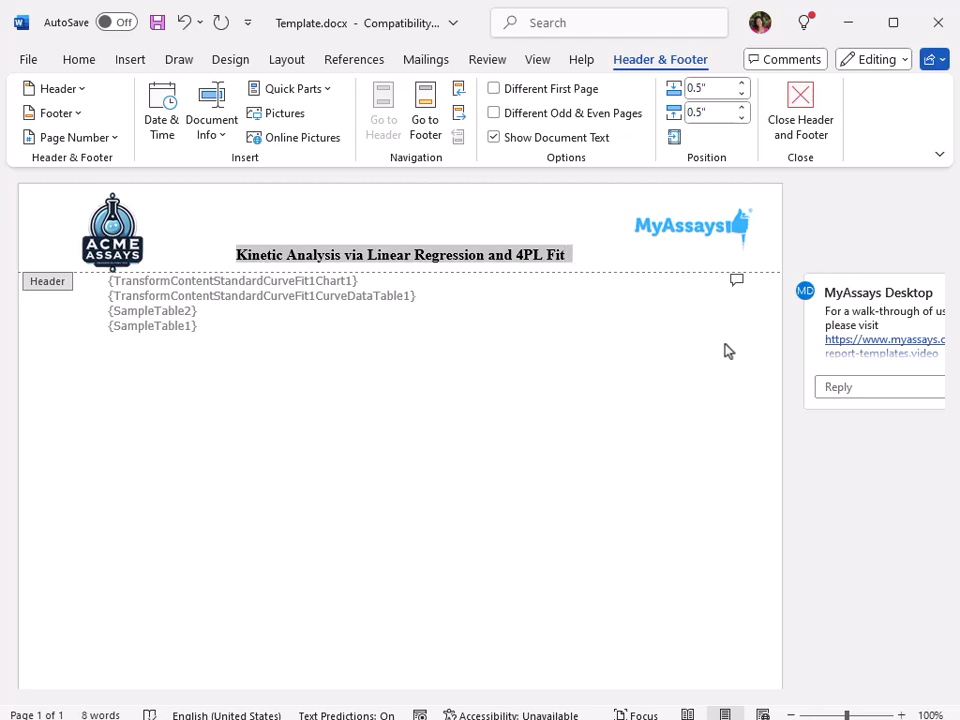
click(97, 65)
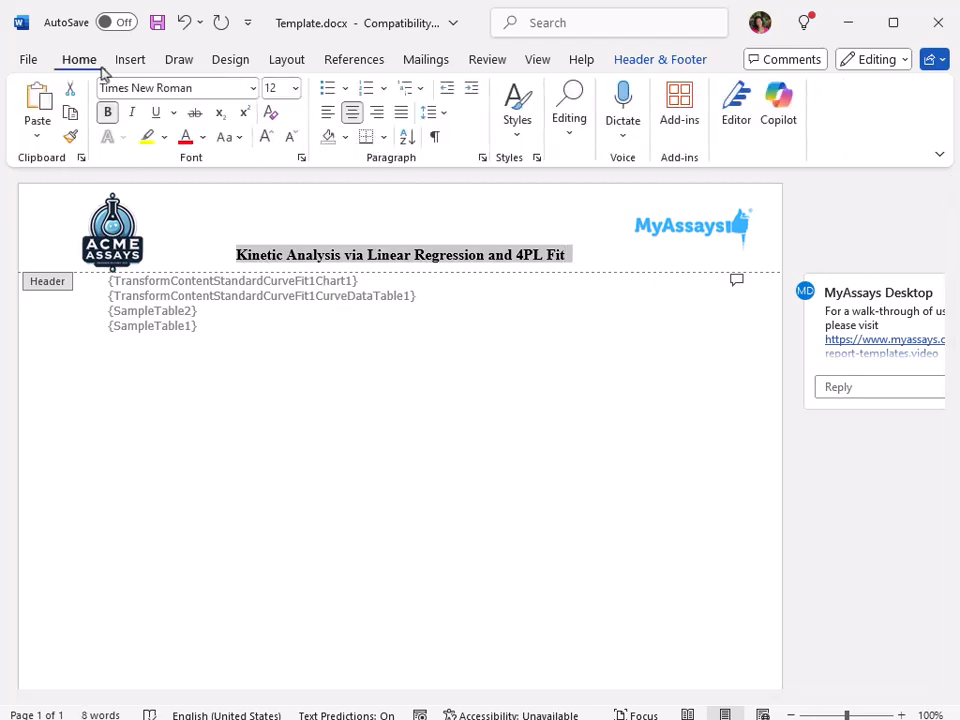
click(154, 88)
text(Tahoma)
key(Return)
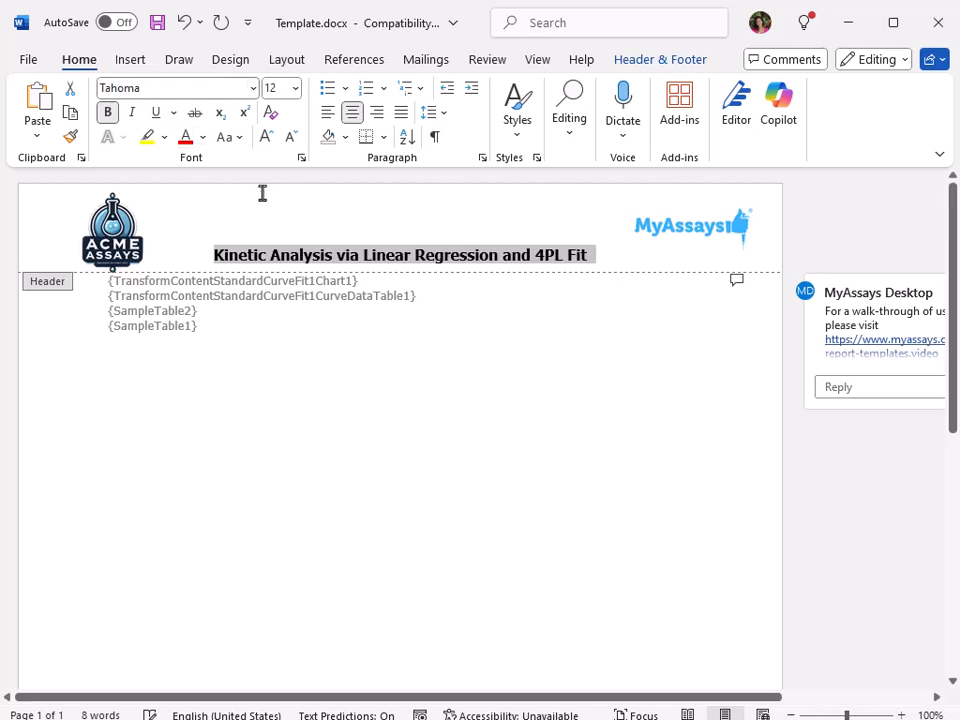
double_click(362, 354)
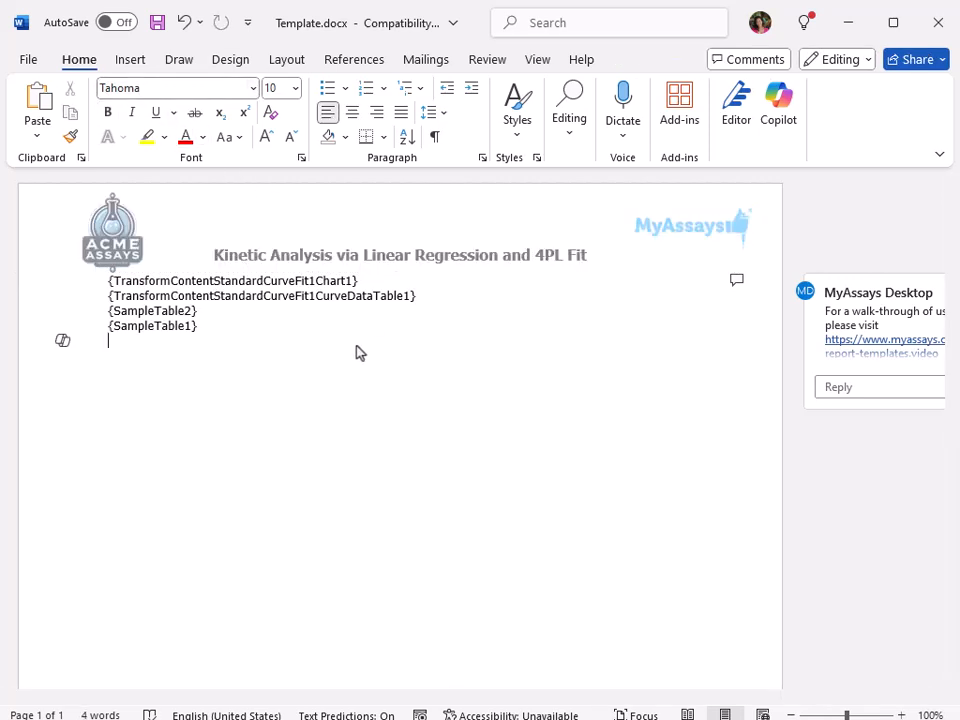
- Insert a centred Plain Number 2 page number in the footer and return to the document body
click(138, 64)
click(607, 140)
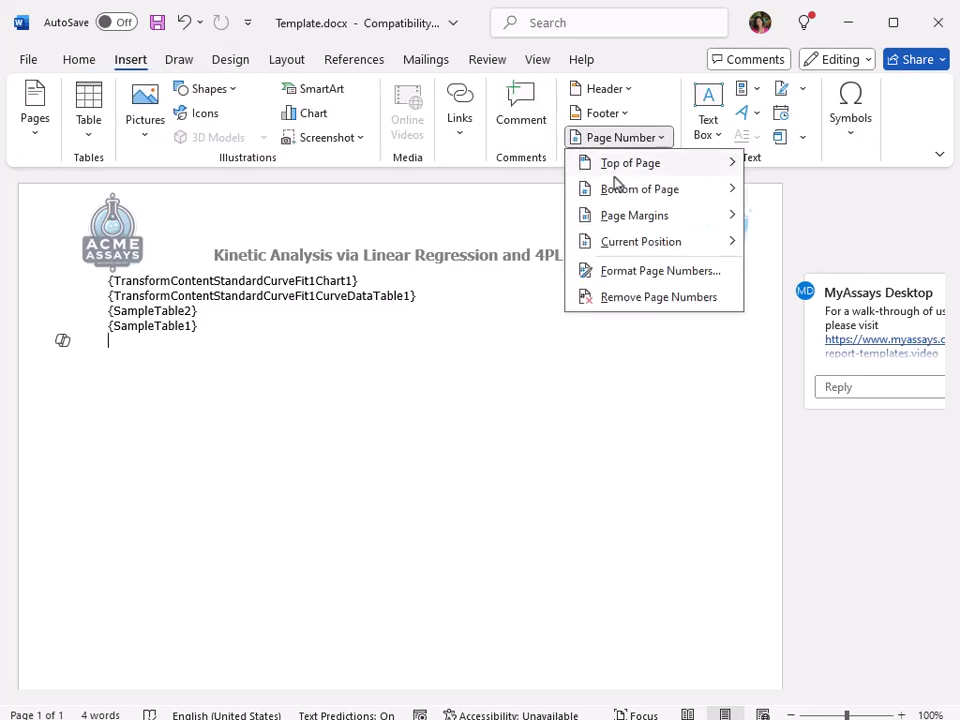
mouse_move(622, 207)
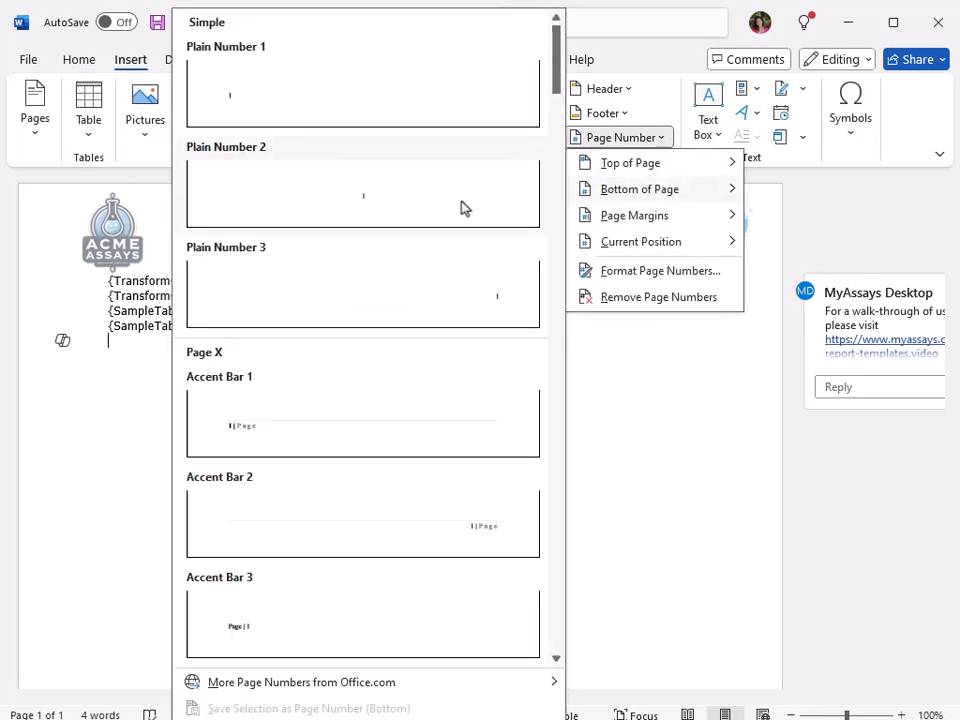
click(459, 207)
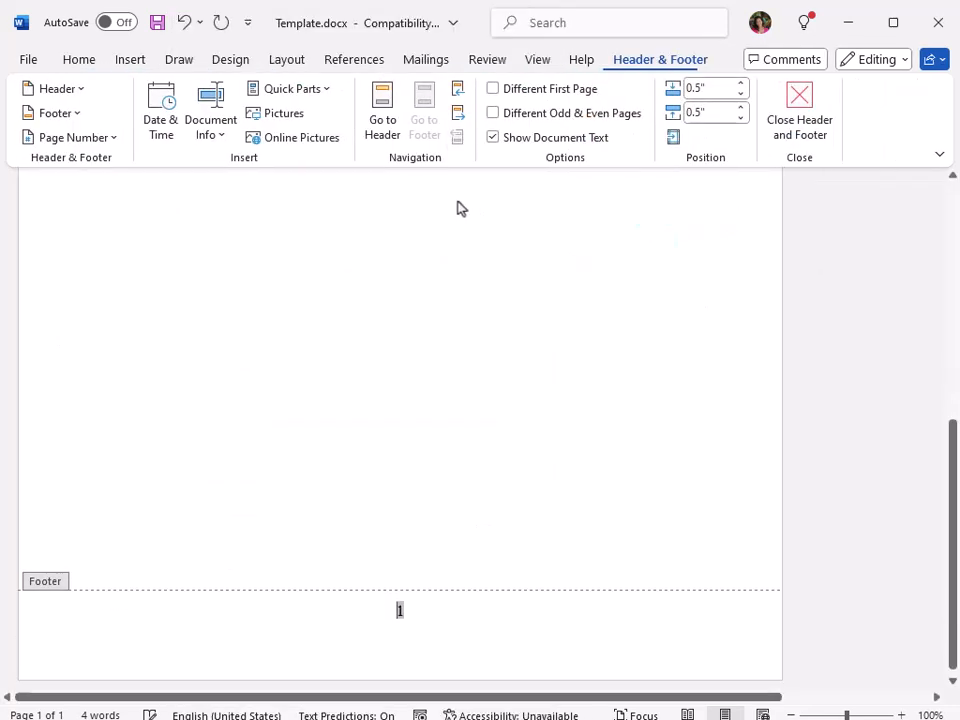
double_click(374, 377)
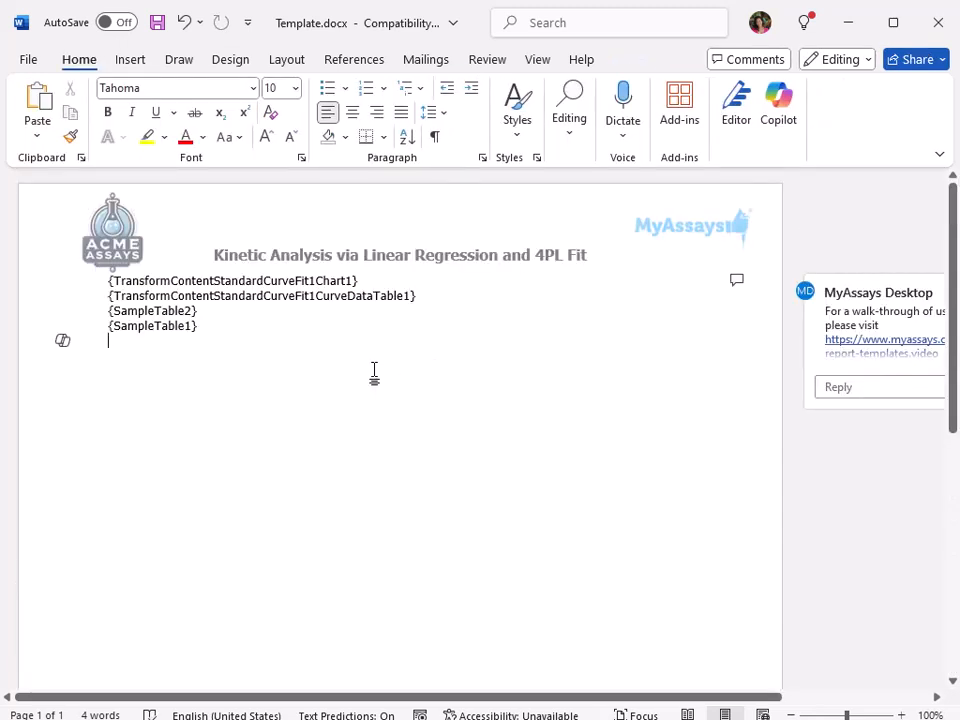
- Insert a signature line below the SampleTable1 placeholder with the suggested signer's title Operator
click(134, 64)
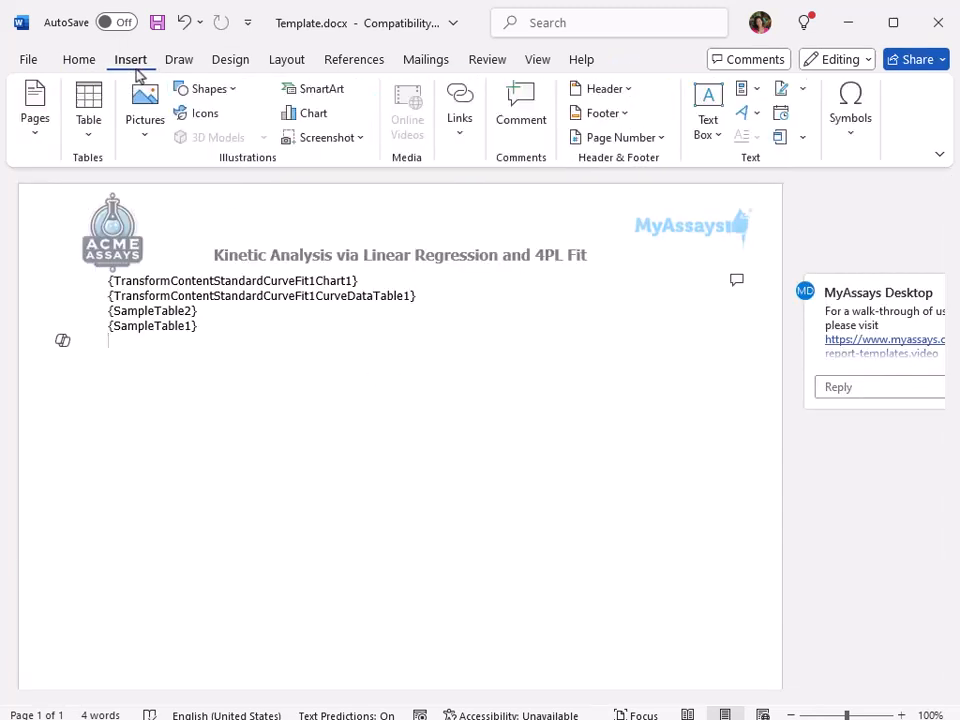
click(783, 91)
click(497, 318)
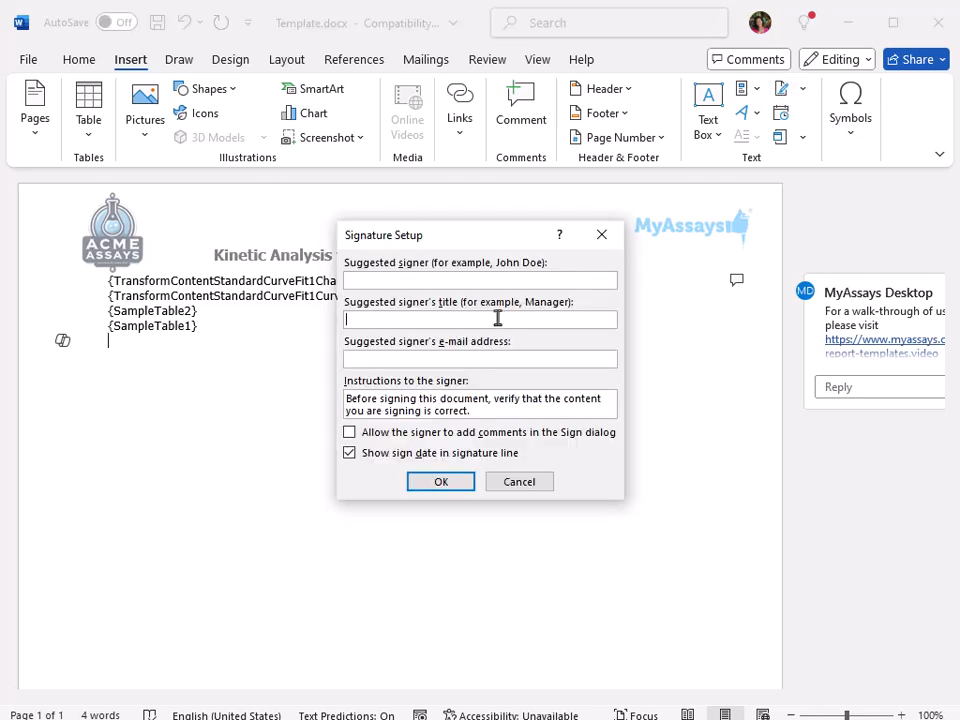
text(Operator)
key(Return)
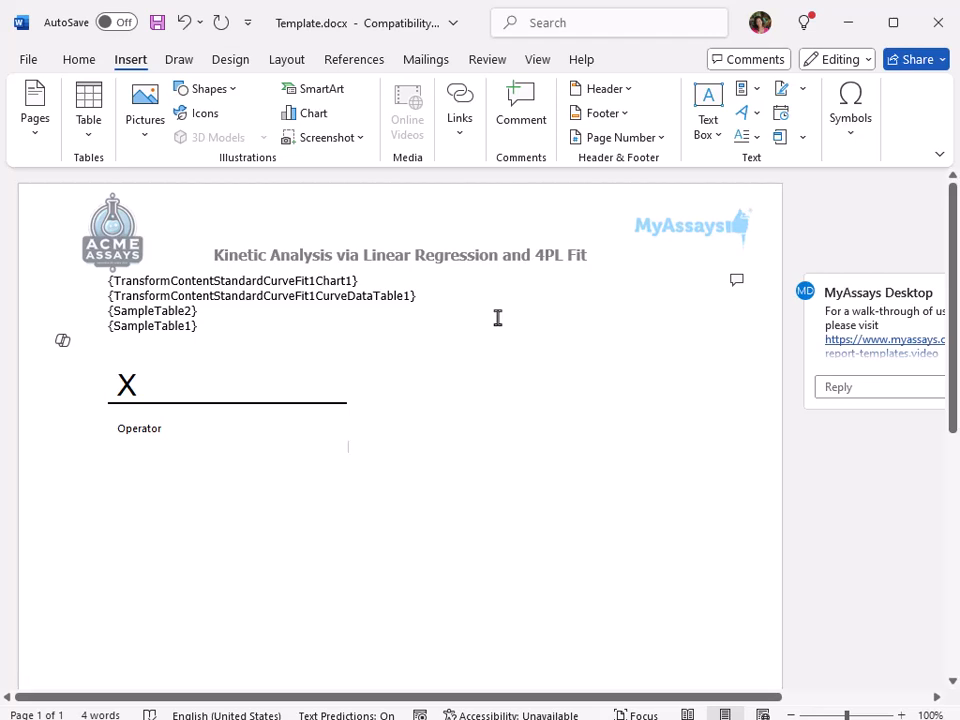
- Save the Word template, and in MyAssays Analysis recalculate the results and review the pages of the updated report
key(ctrl+s)
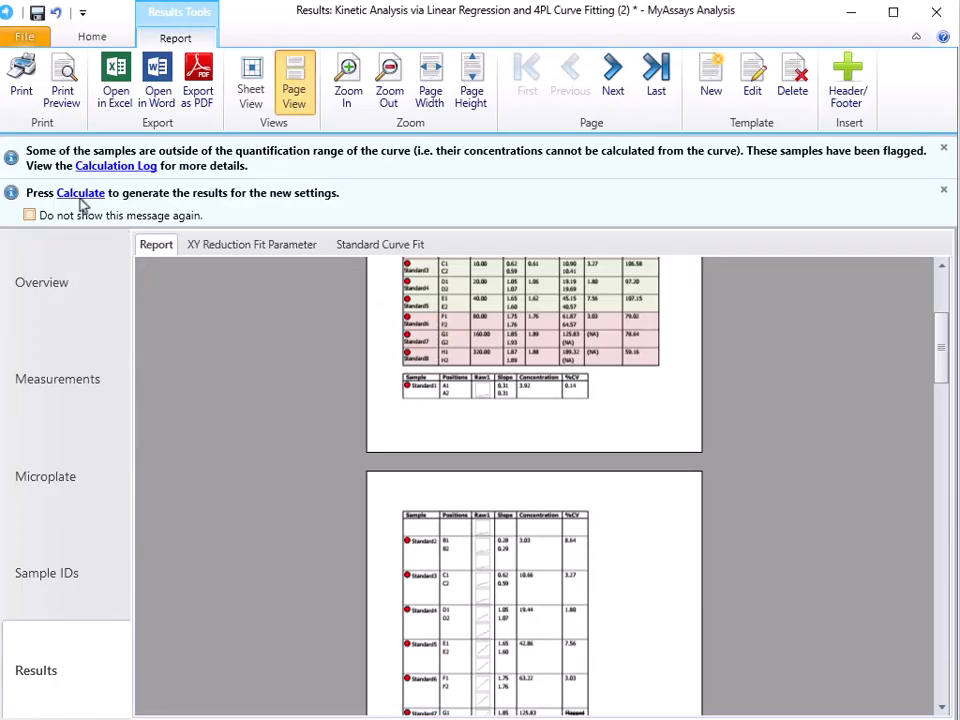
click(80, 193)
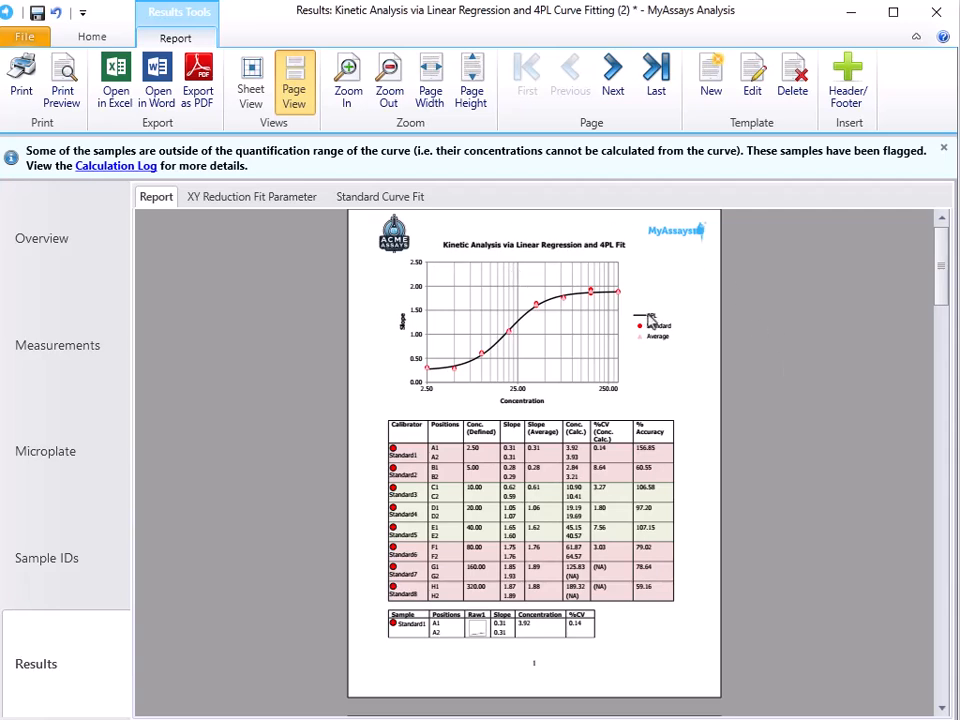
scroll(581, 322, down, 5)
scroll(555, 360, down, 20)
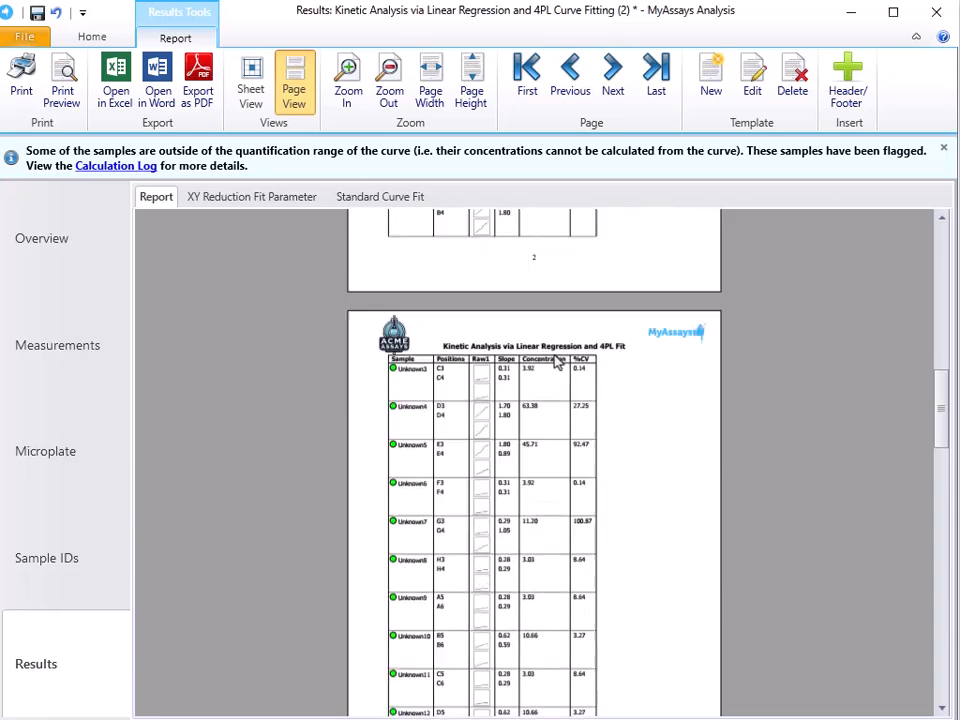
scroll(557, 362, down, 4)
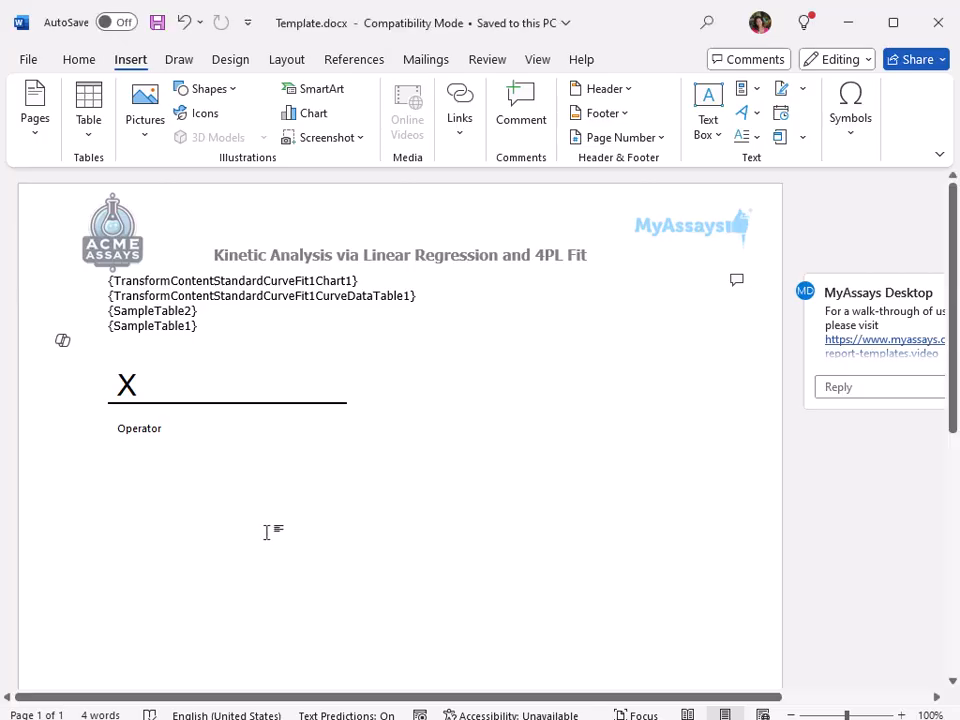
- Insert page breaks after the TransformContentStandardCurveFit1CurveDataTable1 and SampleTable2 placeholders in the Word template and save it
click(449, 295)
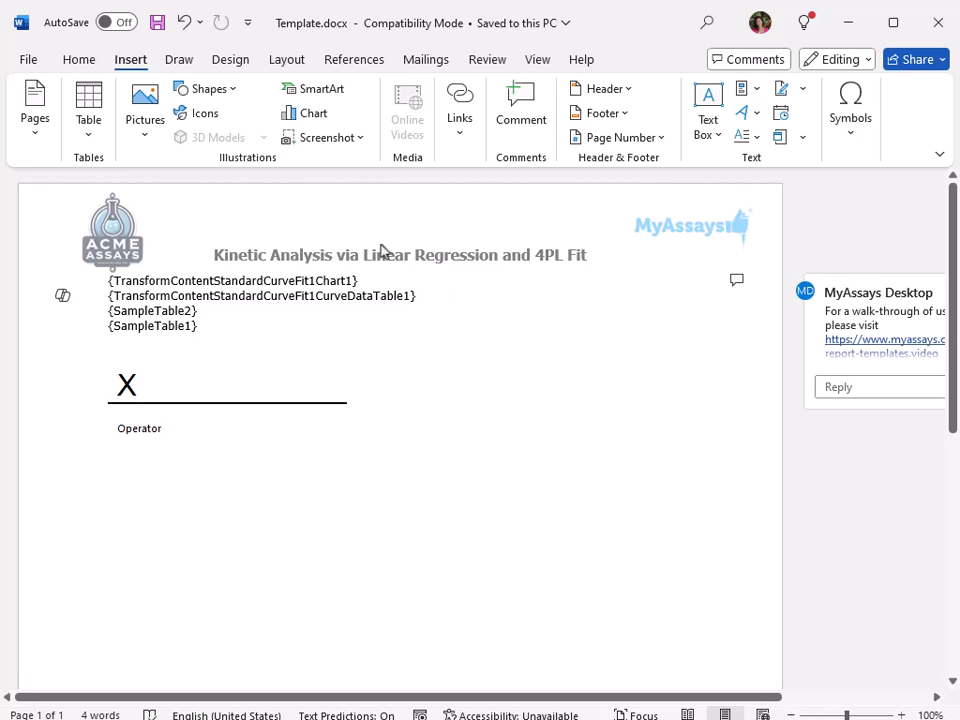
click(35, 117)
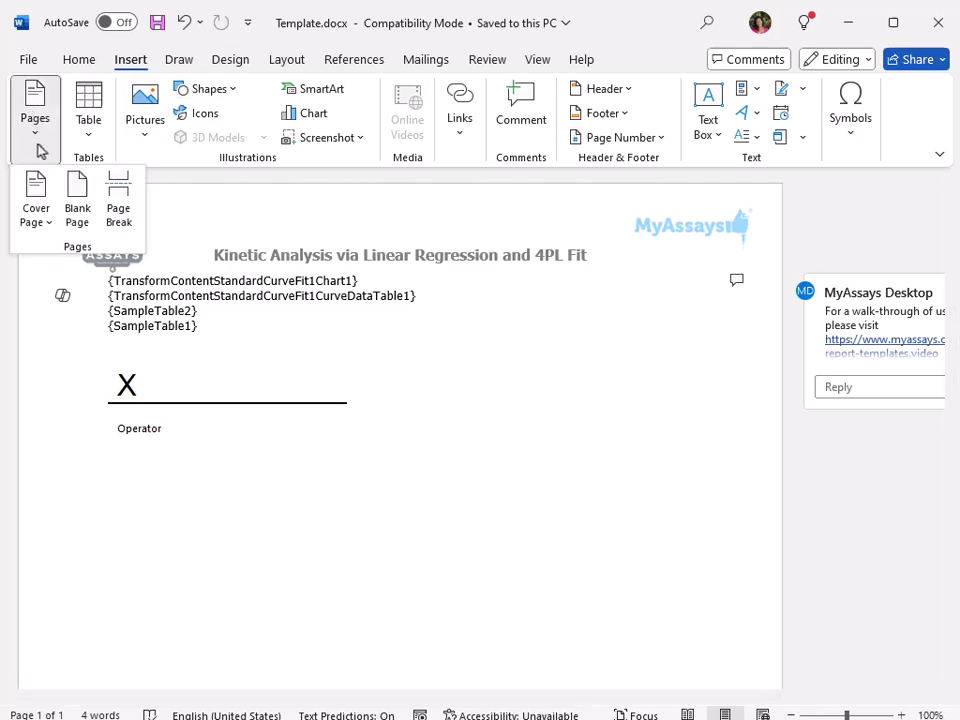
click(116, 204)
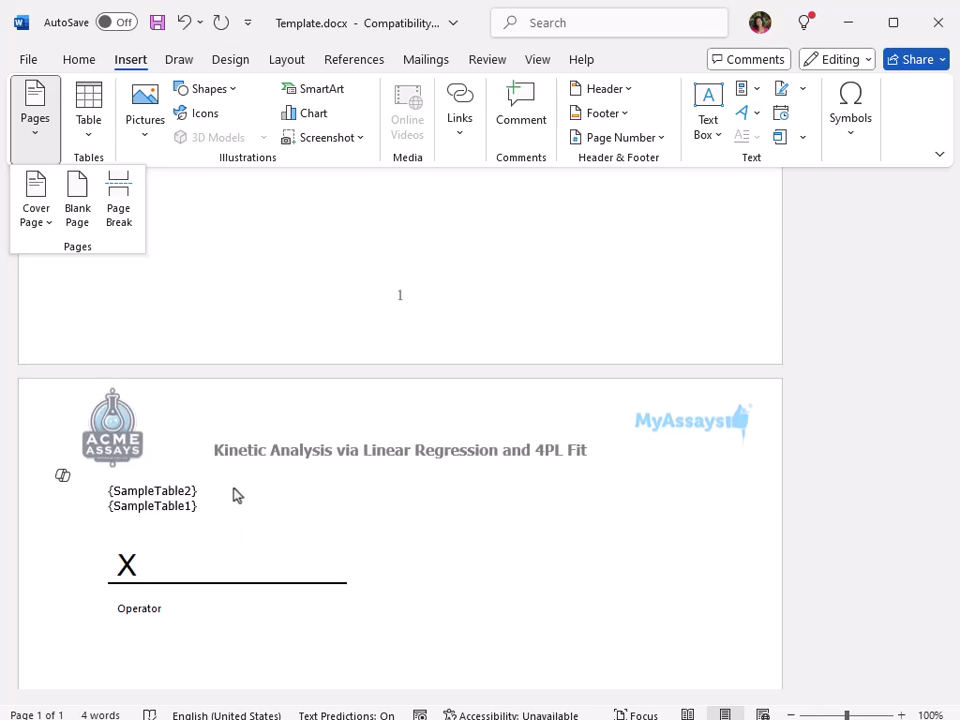
click(221, 492)
click(35, 110)
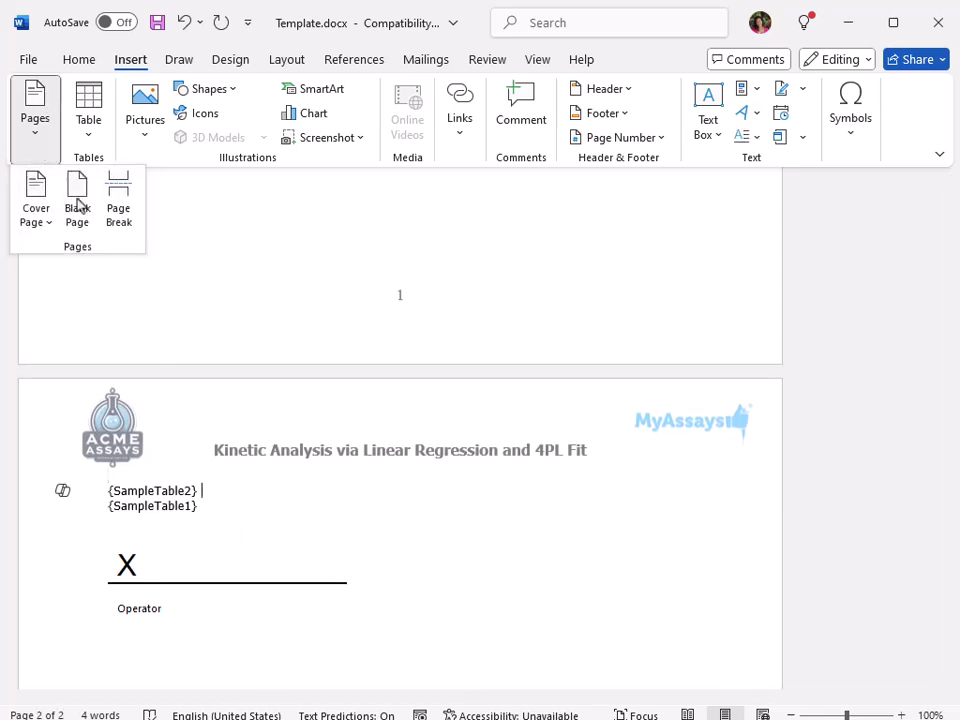
click(116, 205)
click(238, 454)
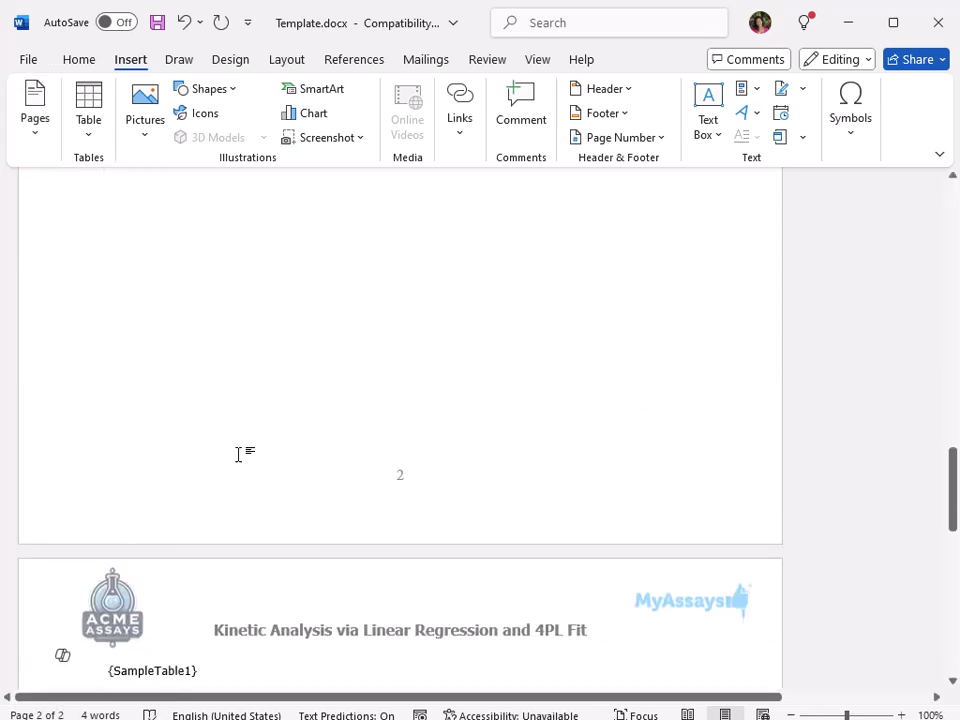
key(ctrl+s)
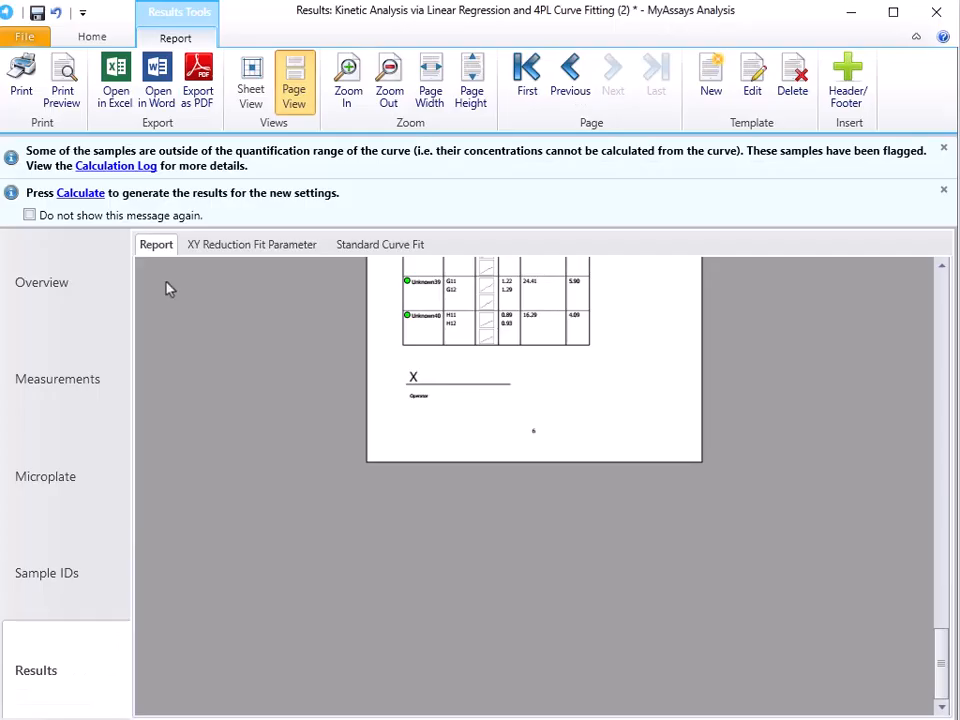
- Recalculate the results in MyAssays Analysis to apply the page breaks, and save and close the protocol after checking the report pages
click(84, 194)
scroll(737, 371, down, 3)
scroll(709, 414, up, 3)
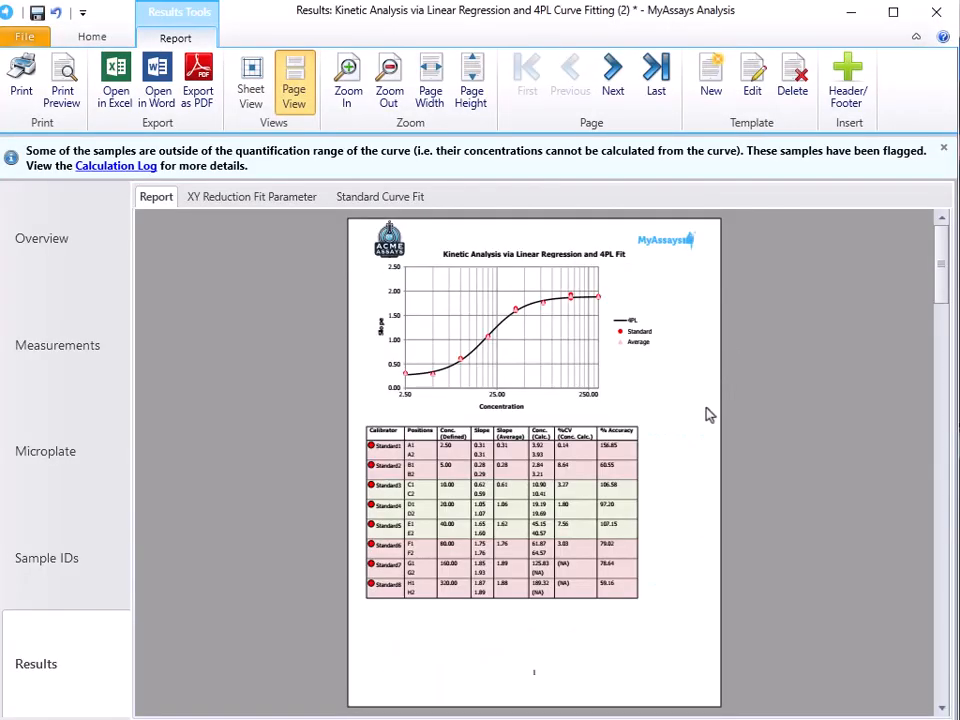
scroll(709, 414, down, 15)
scroll(709, 414, down, 15)
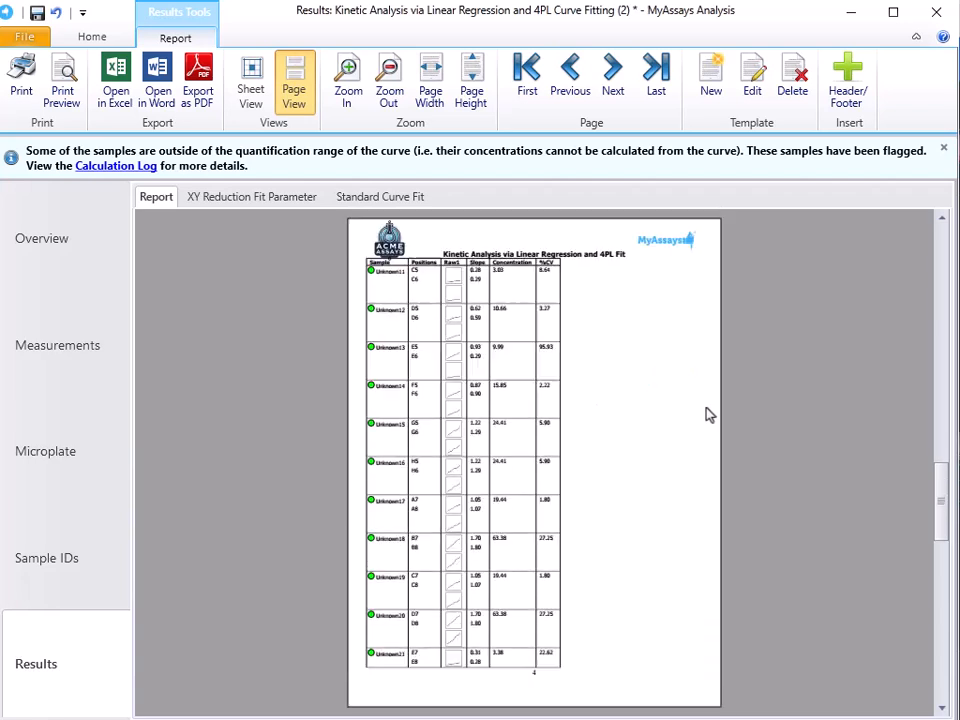
scroll(709, 414, down, 2)
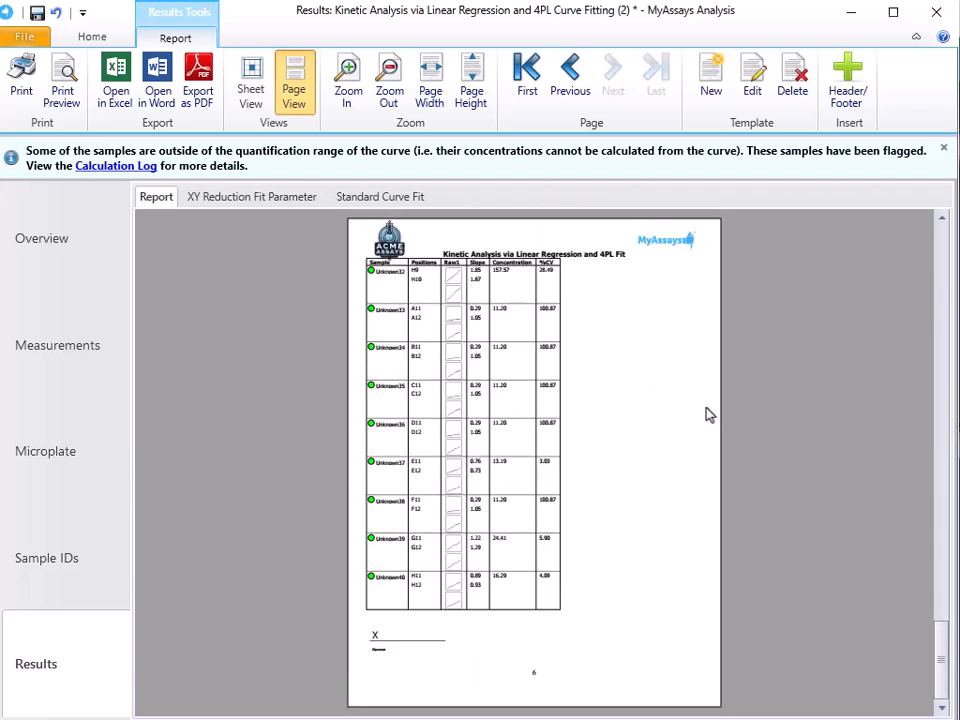
click(37, 13)
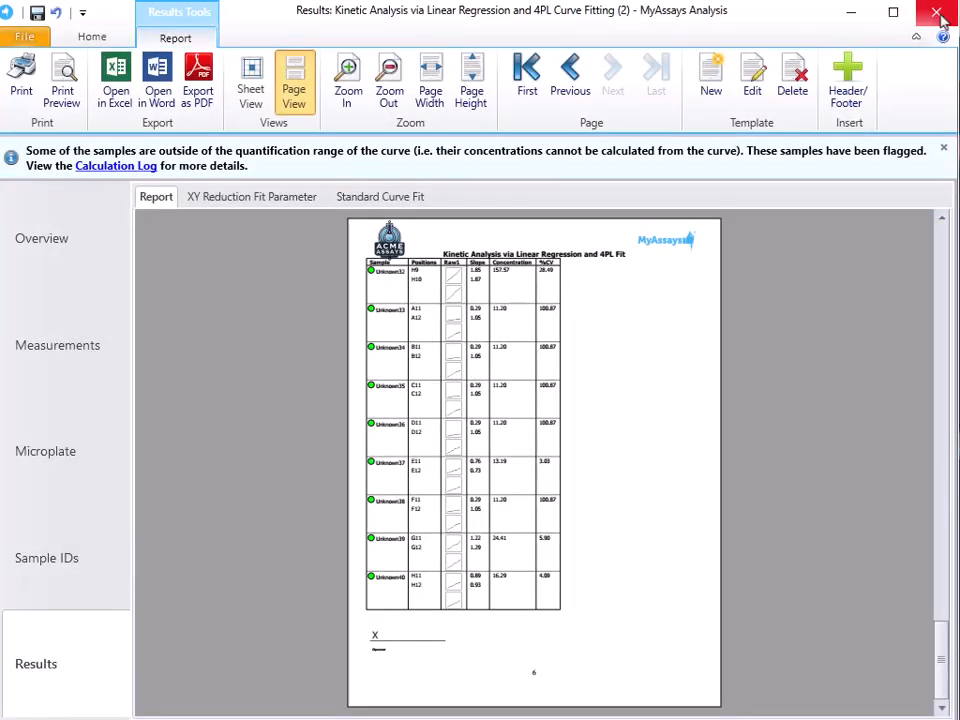
click(937, 13)
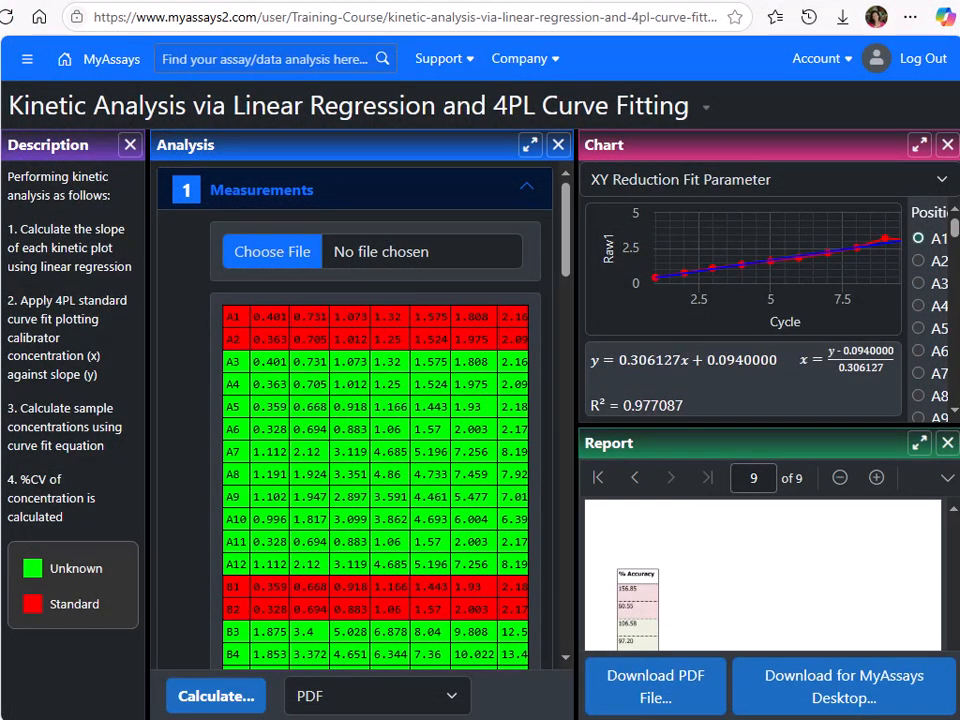
- On the MyAssays website, start publishing a protocol from My Protocols and choose Kinetic Analysis via Linear Regression and 4PL Curve Fitting.assay-protocol
click(30, 84)
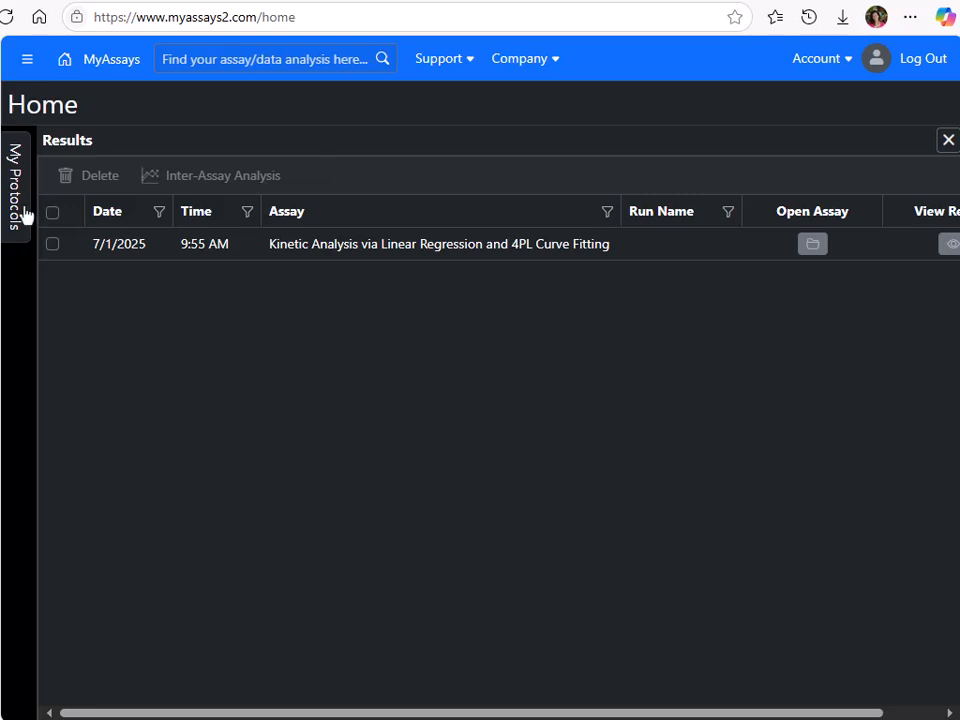
click(15, 214)
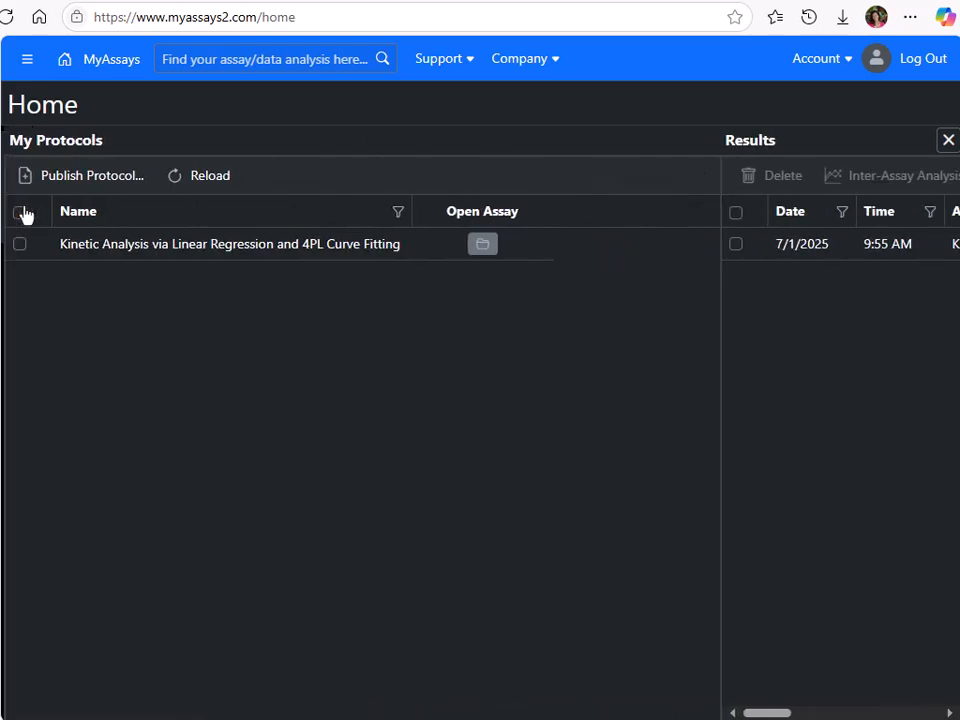
click(89, 182)
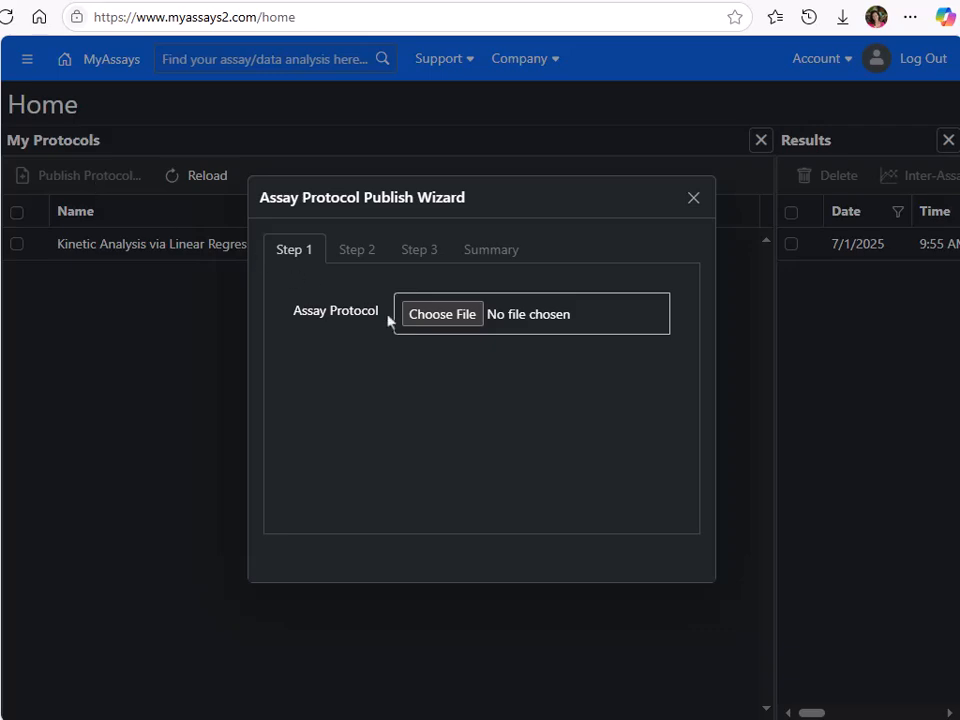
click(480, 316)
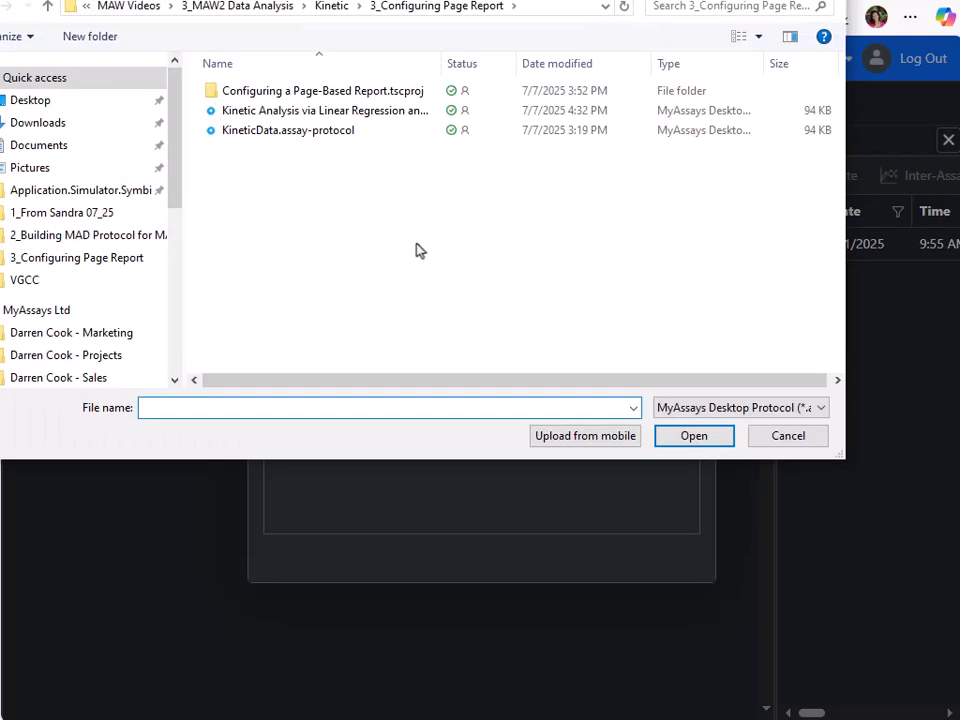
click(343, 112)
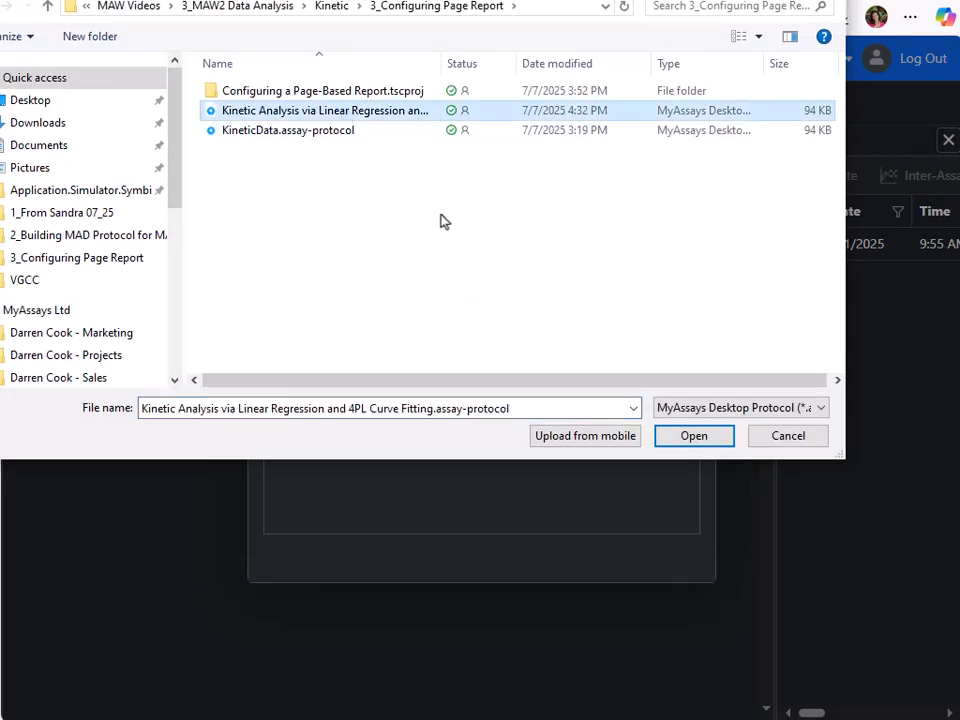
click(692, 435)
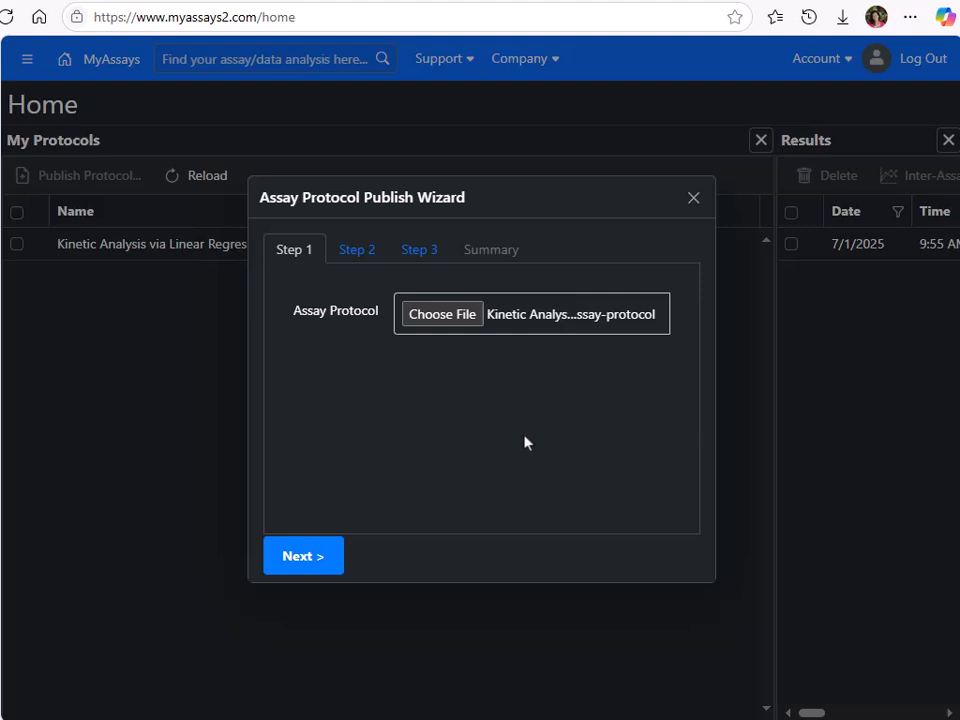
- Publish the protocol as a replacement for the existing Kinetic Analysis via Linear Regression and 4PL Curve Fitting assay, with Multiple Plate turned off
click(321, 568)
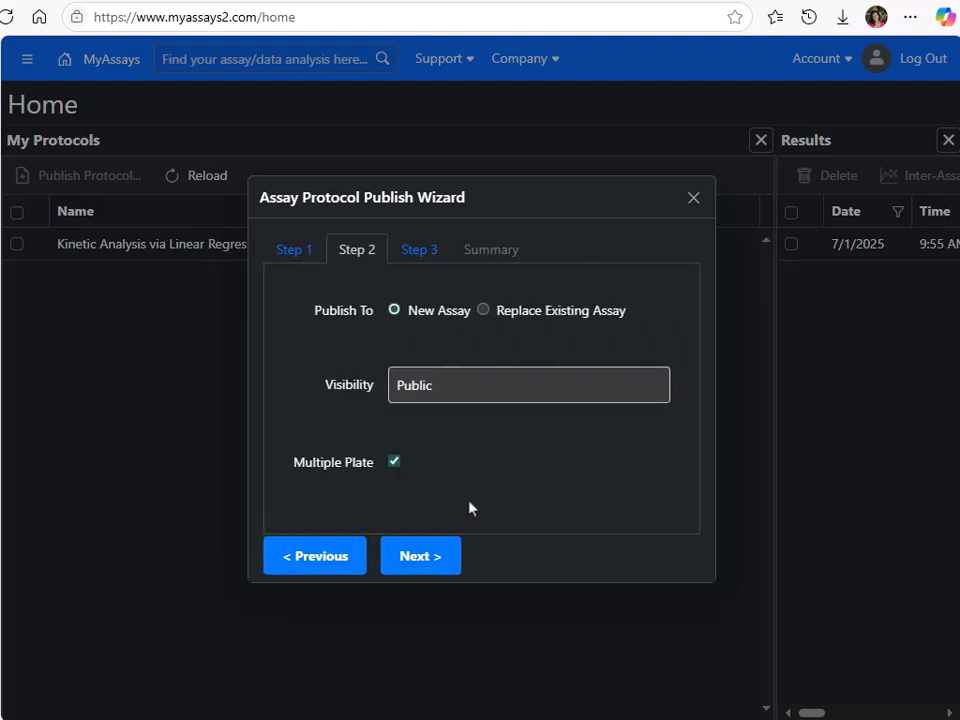
click(526, 314)
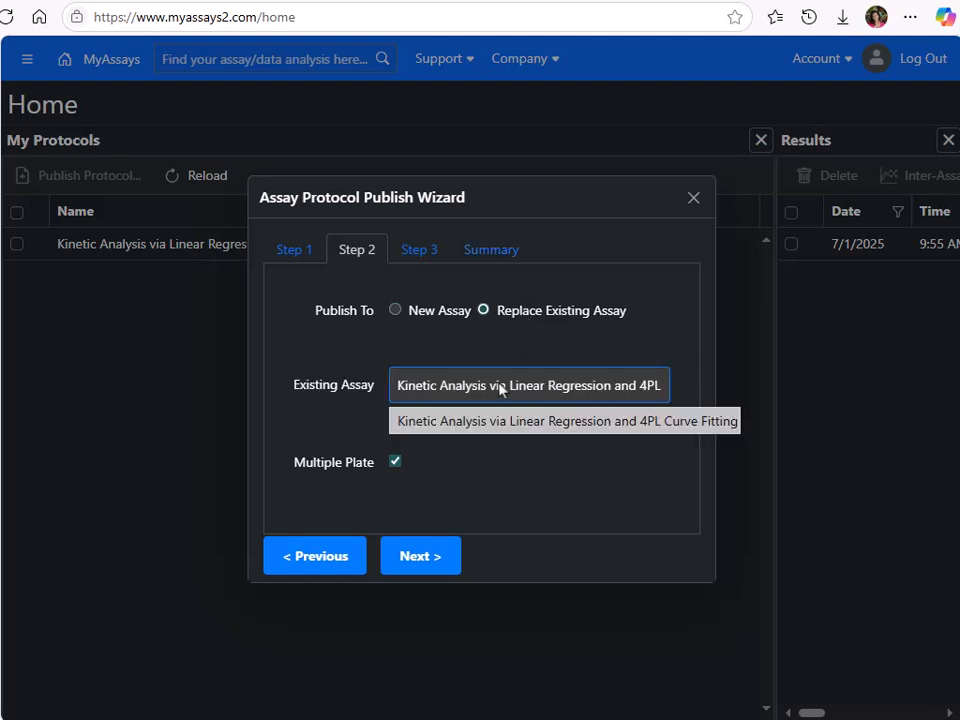
click(543, 494)
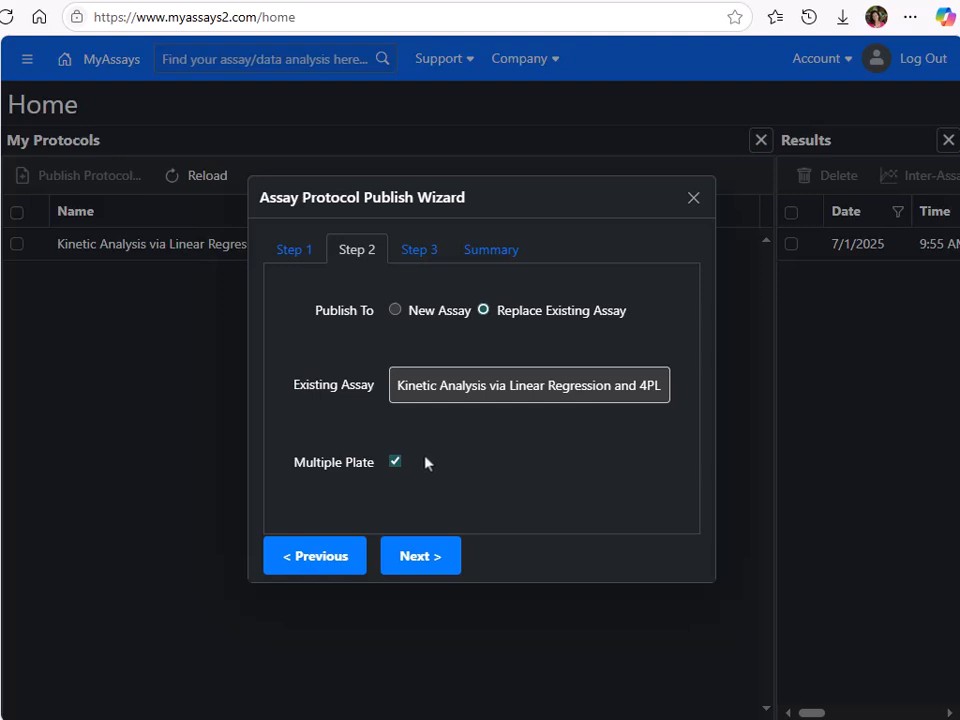
click(394, 463)
click(430, 559)
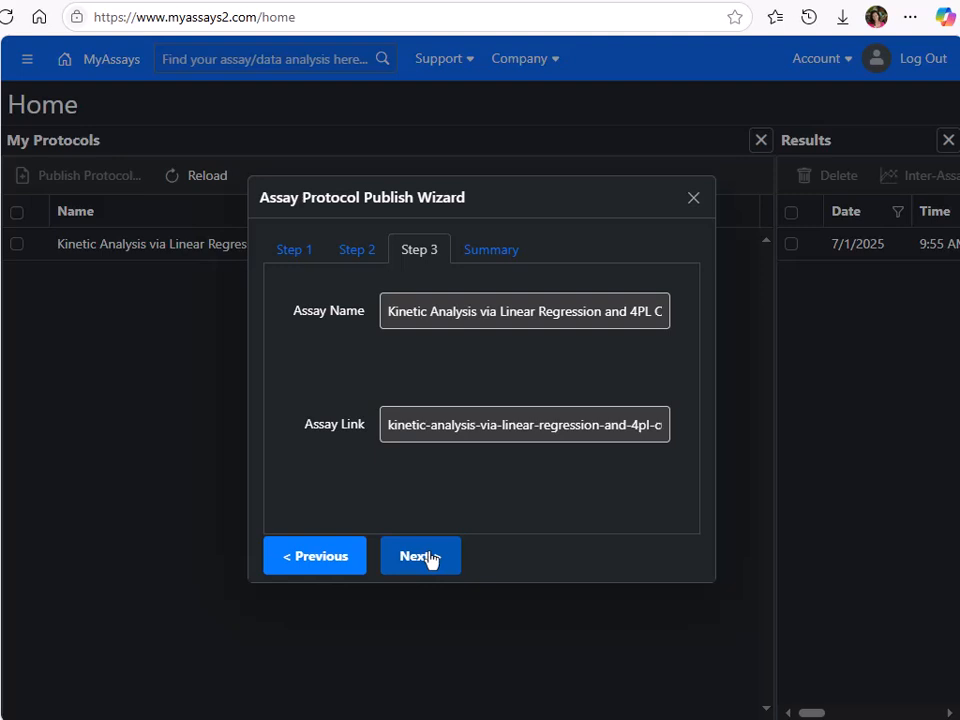
click(430, 559)
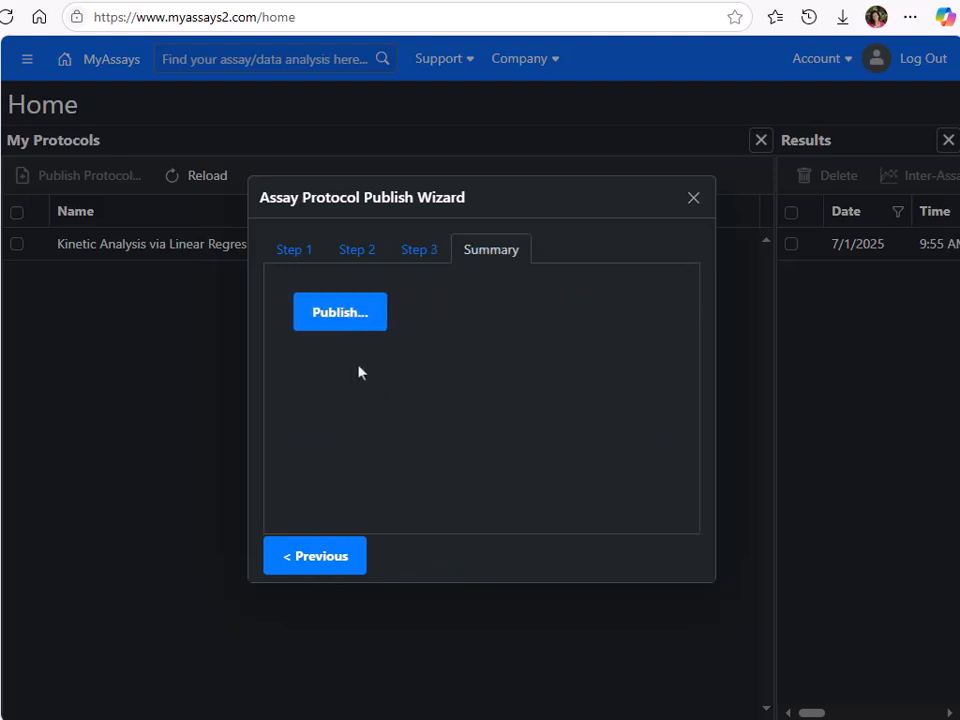
click(347, 318)
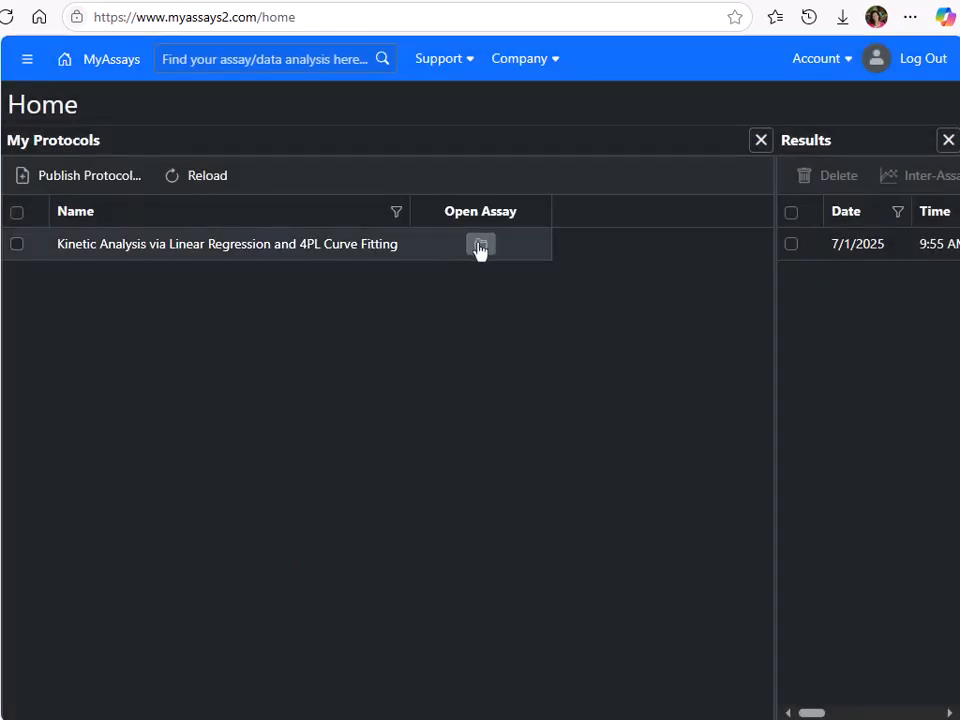
- Open the republished kinetic assay and calculate it with PDF as the report type
click(480, 248)
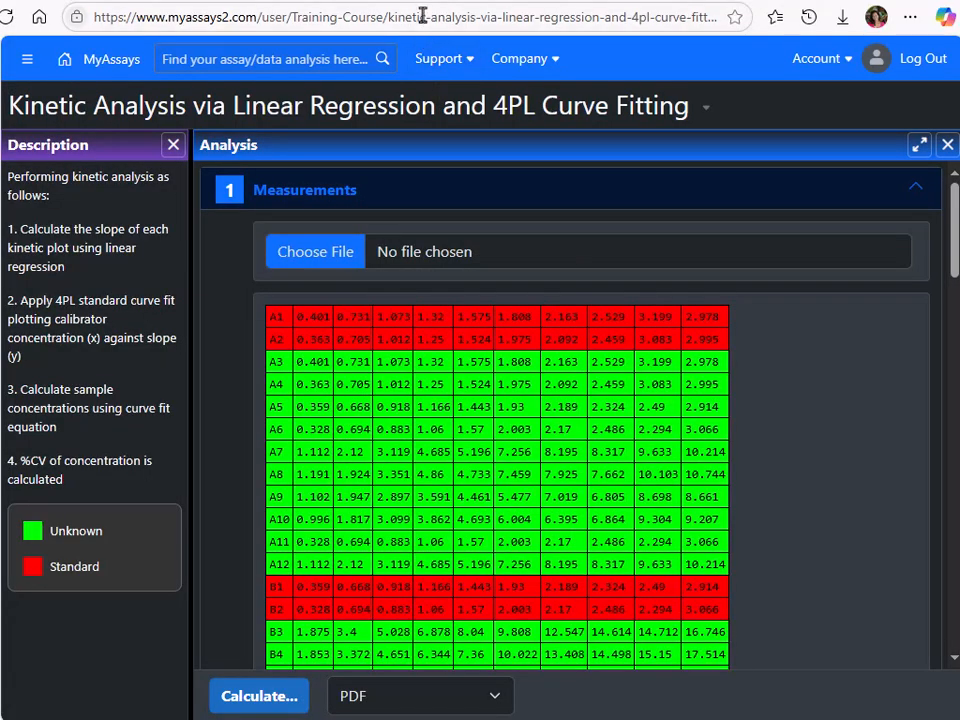
click(422, 15)
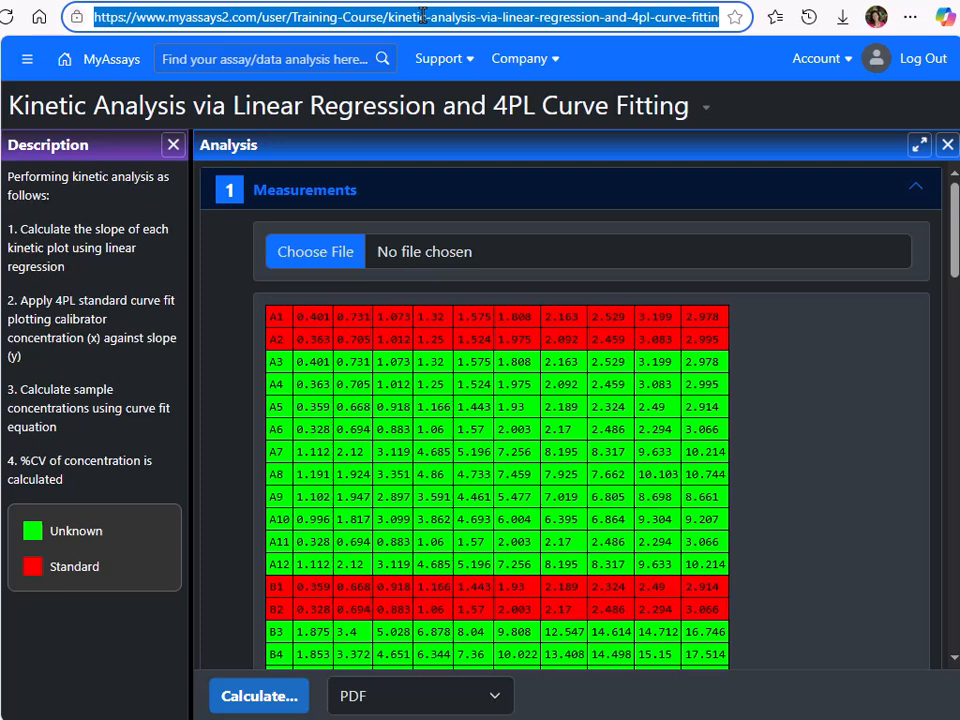
click(776, 106)
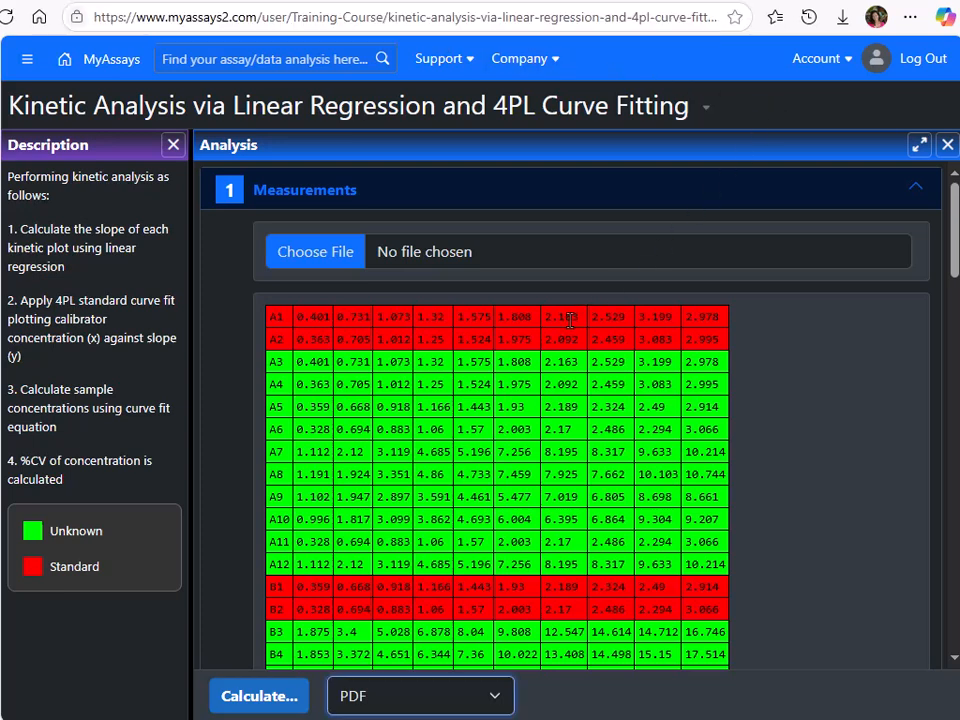
click(451, 703)
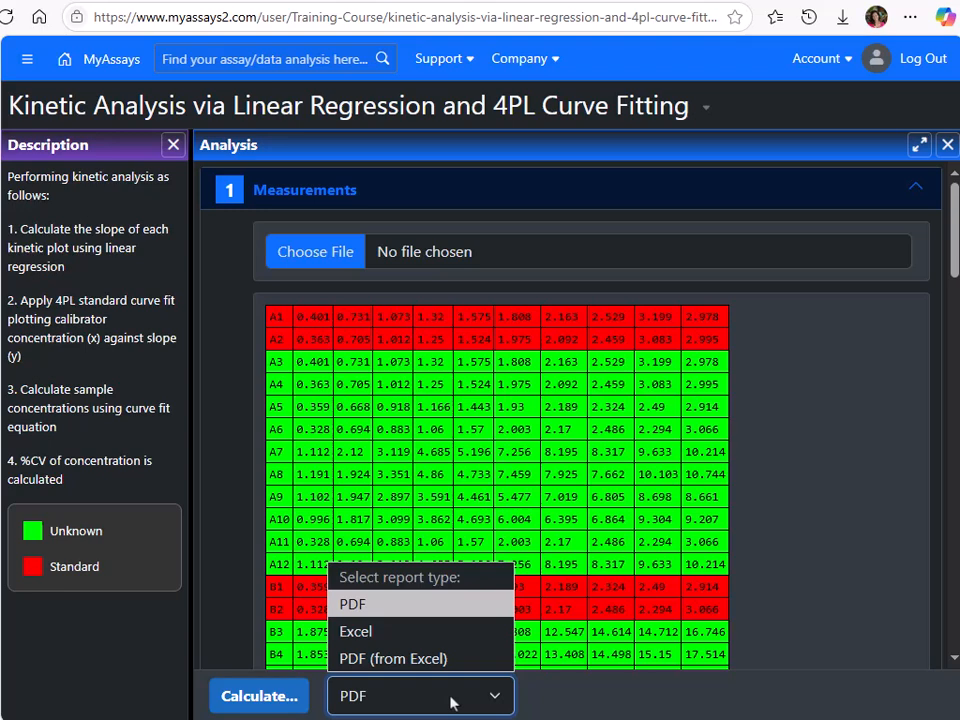
click(450, 703)
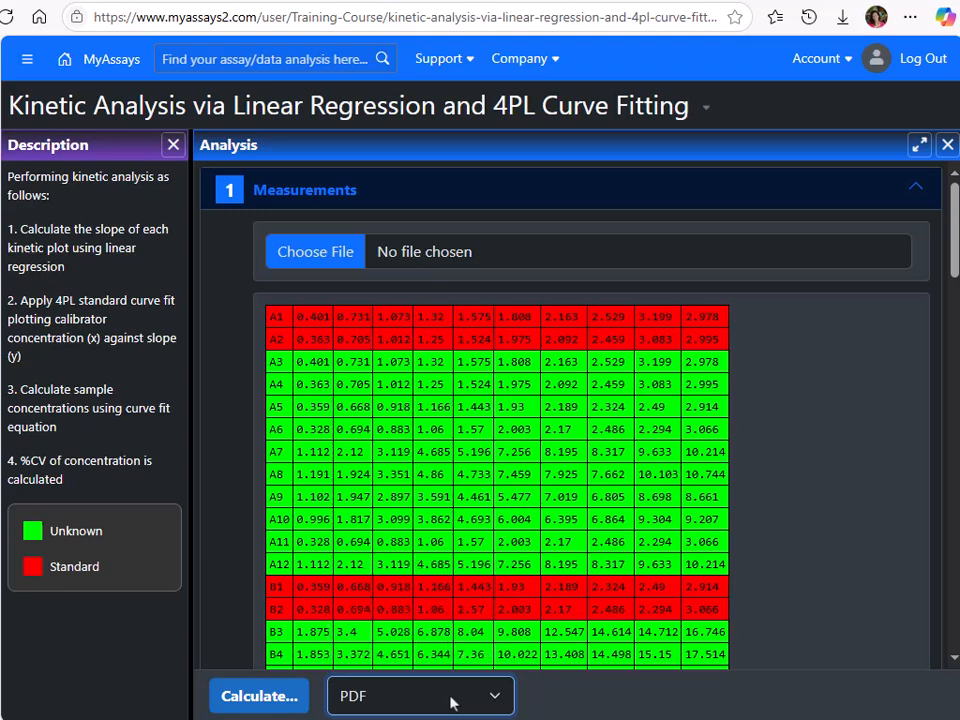
click(262, 697)
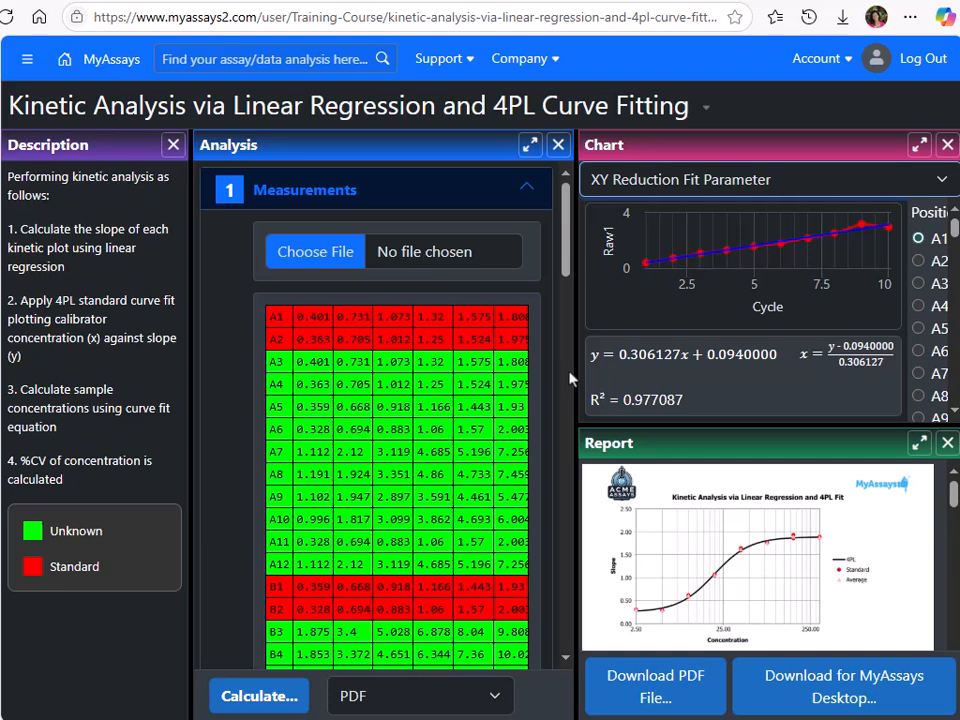
- Enlarge the chart pane, display the Standard Curve Fit chart, and restore the pane to its normal size
click(918, 148)
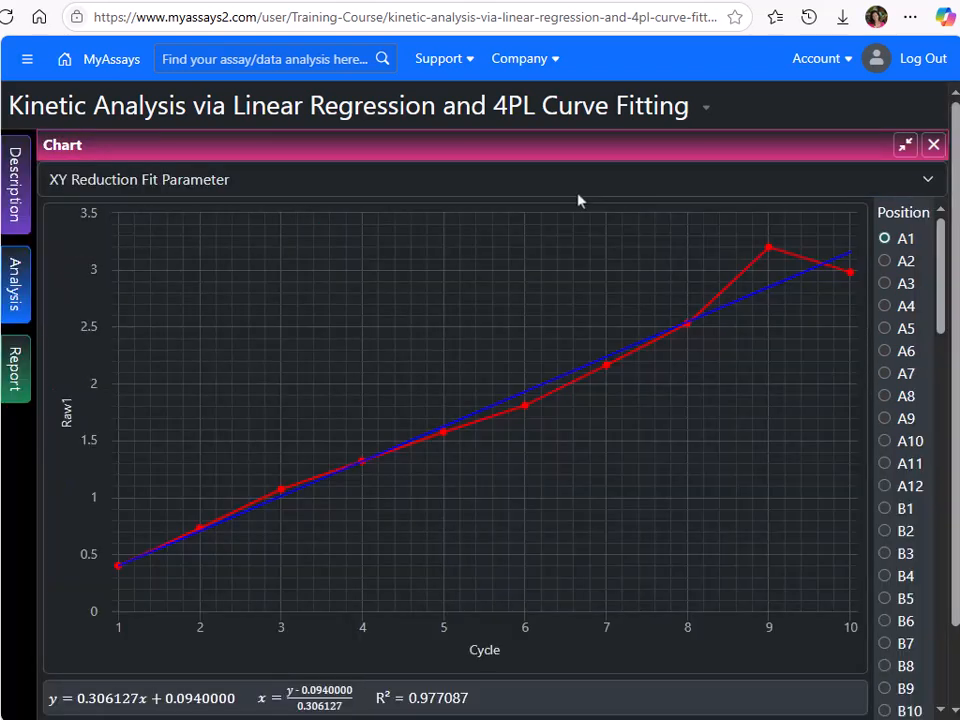
click(455, 189)
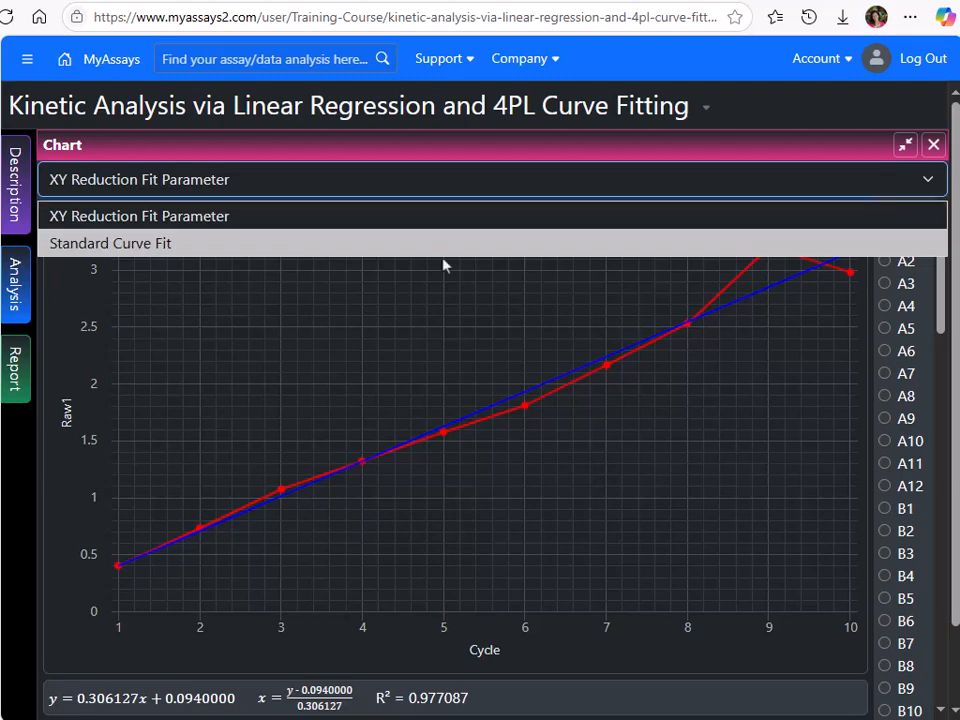
click(444, 250)
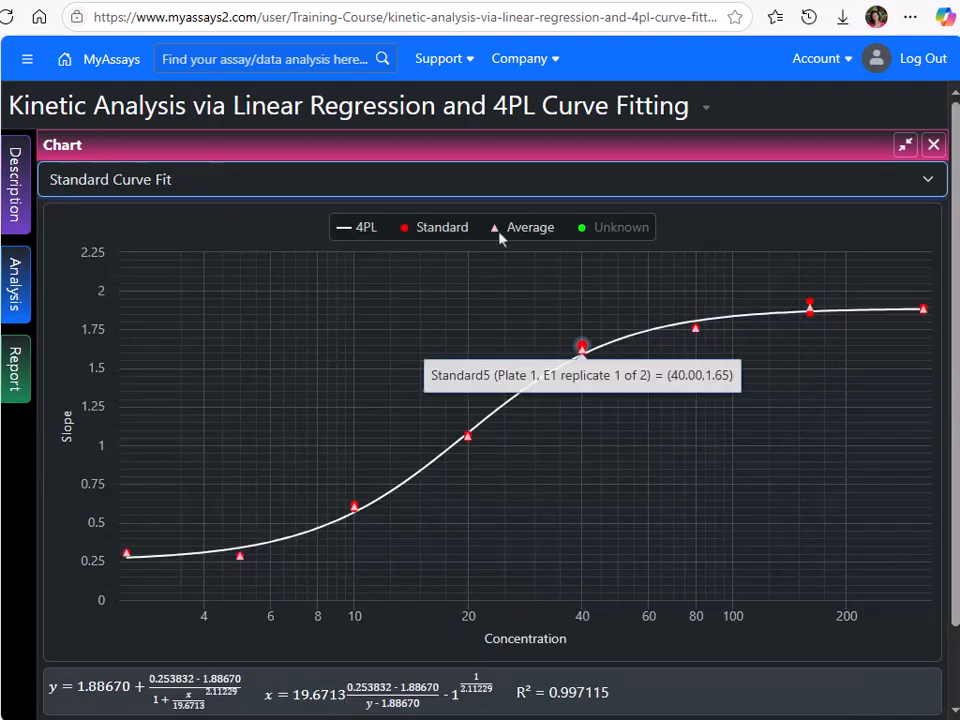
click(906, 147)
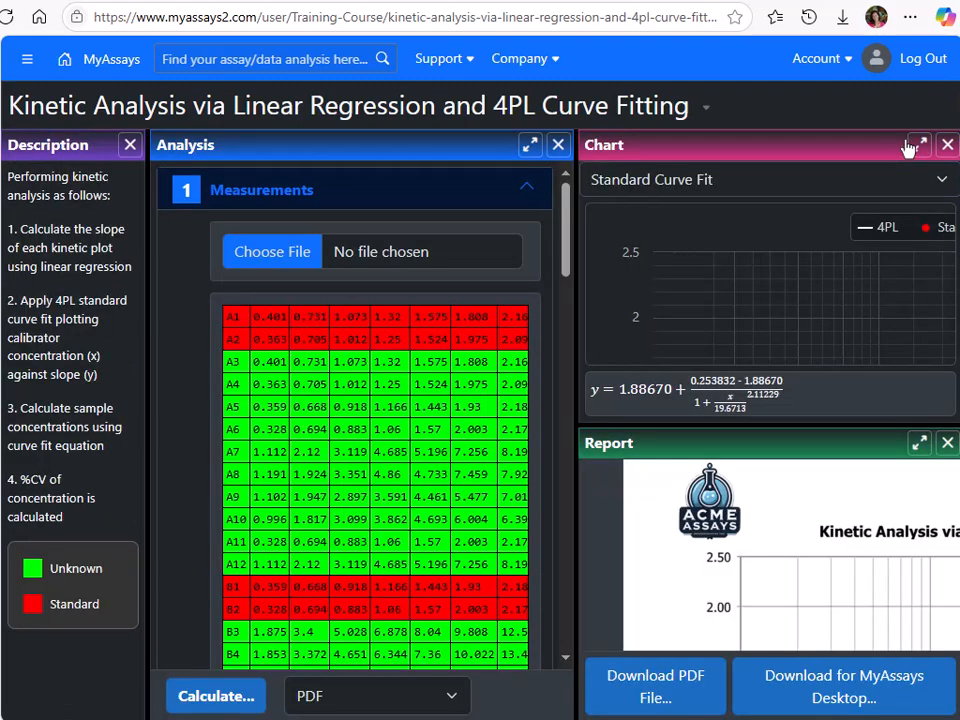
- Enlarge the report pane and review the header, tables and page breaks through the PDF report's pages
click(919, 442)
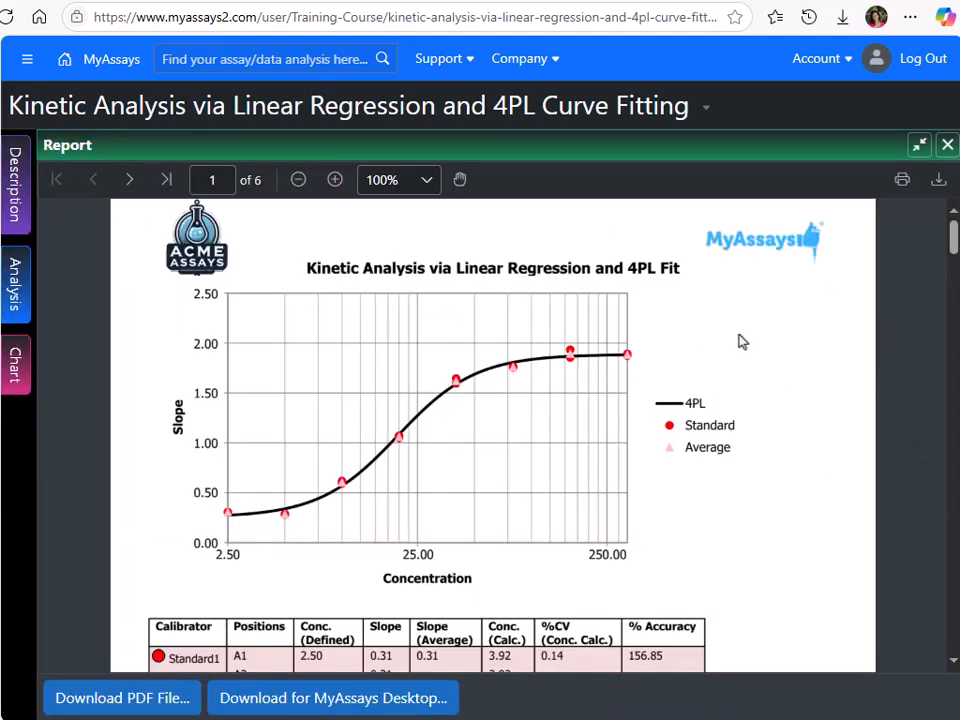
scroll(789, 316, down, 15)
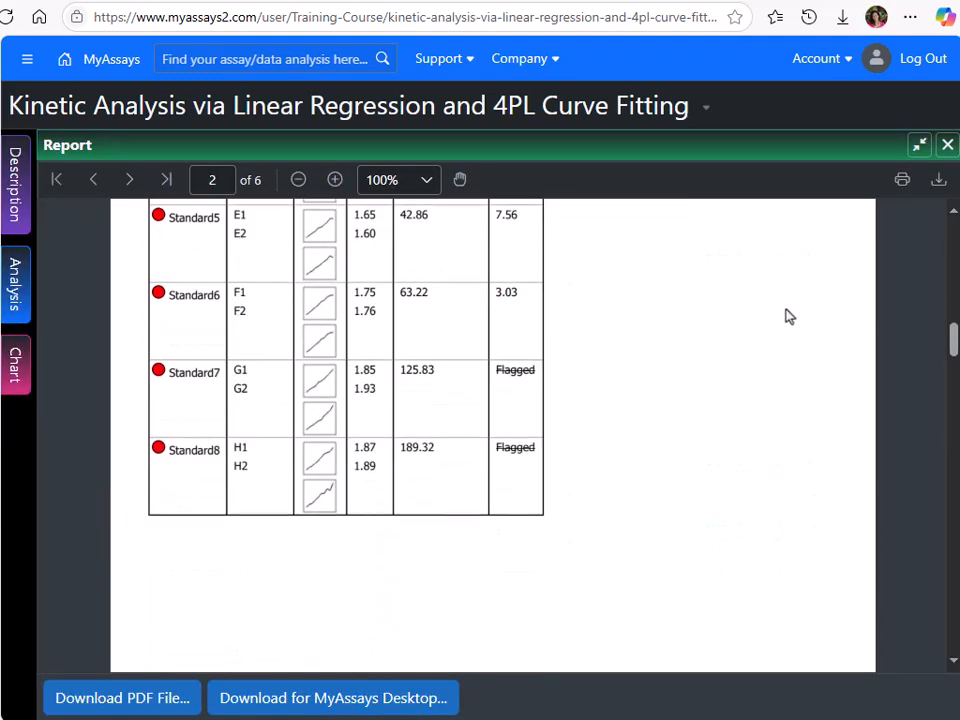
scroll(789, 316, down, 20)
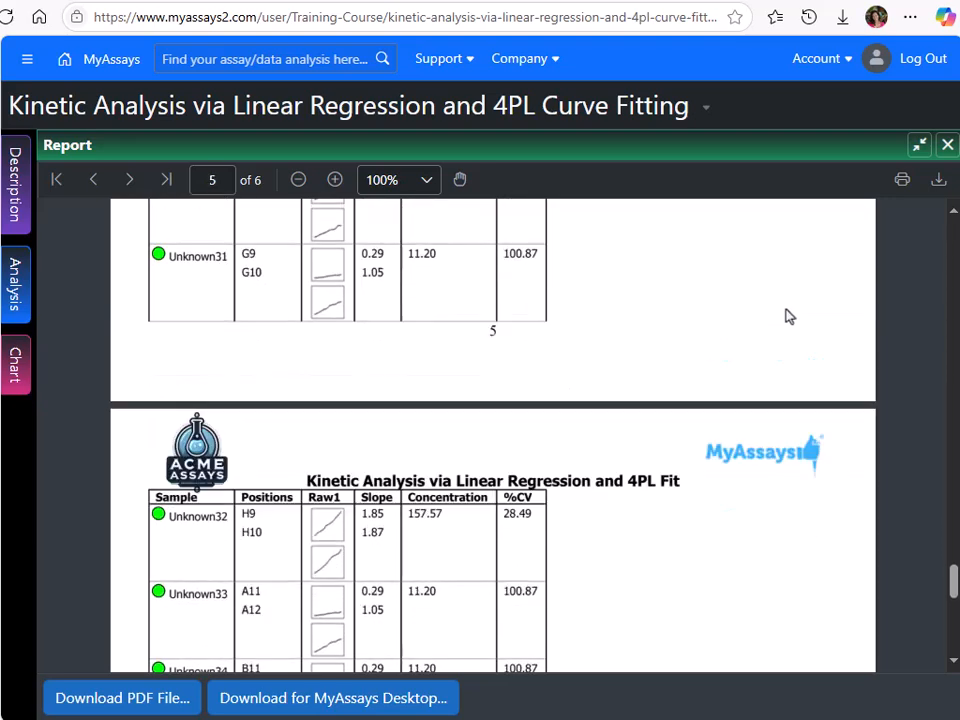